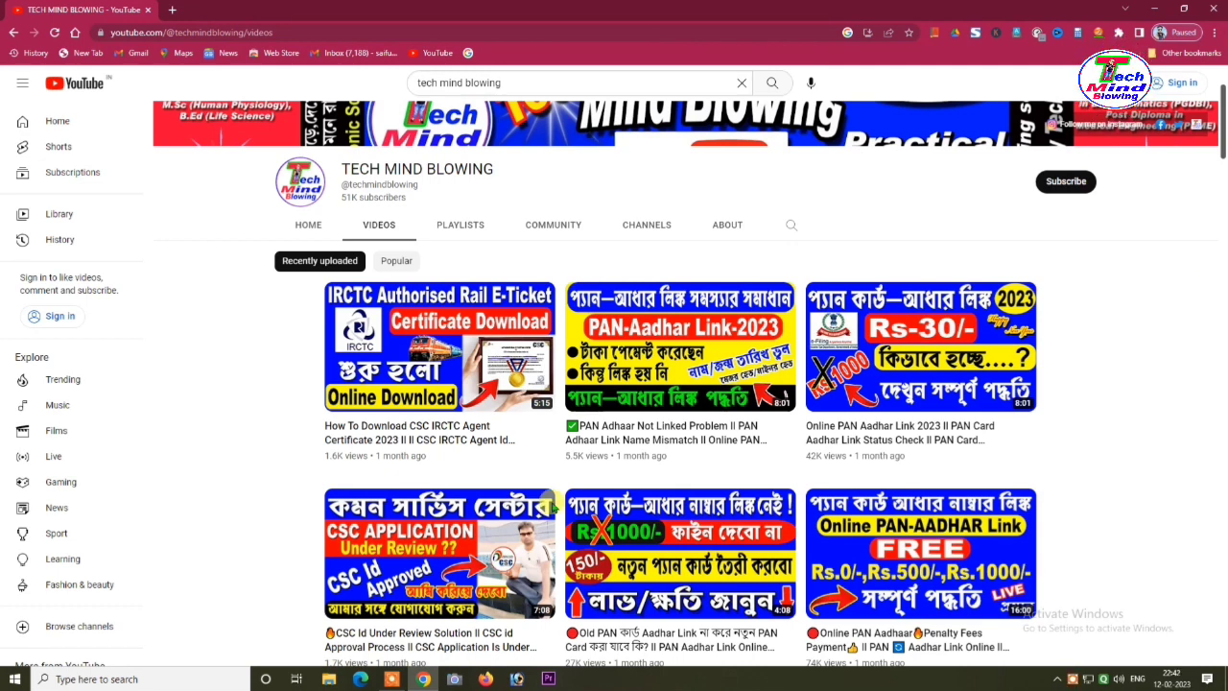
Browse the TECH MIND BLOWING channel's video list, then open a new Google tab beside it
scroll(597, 378, "down", 4)
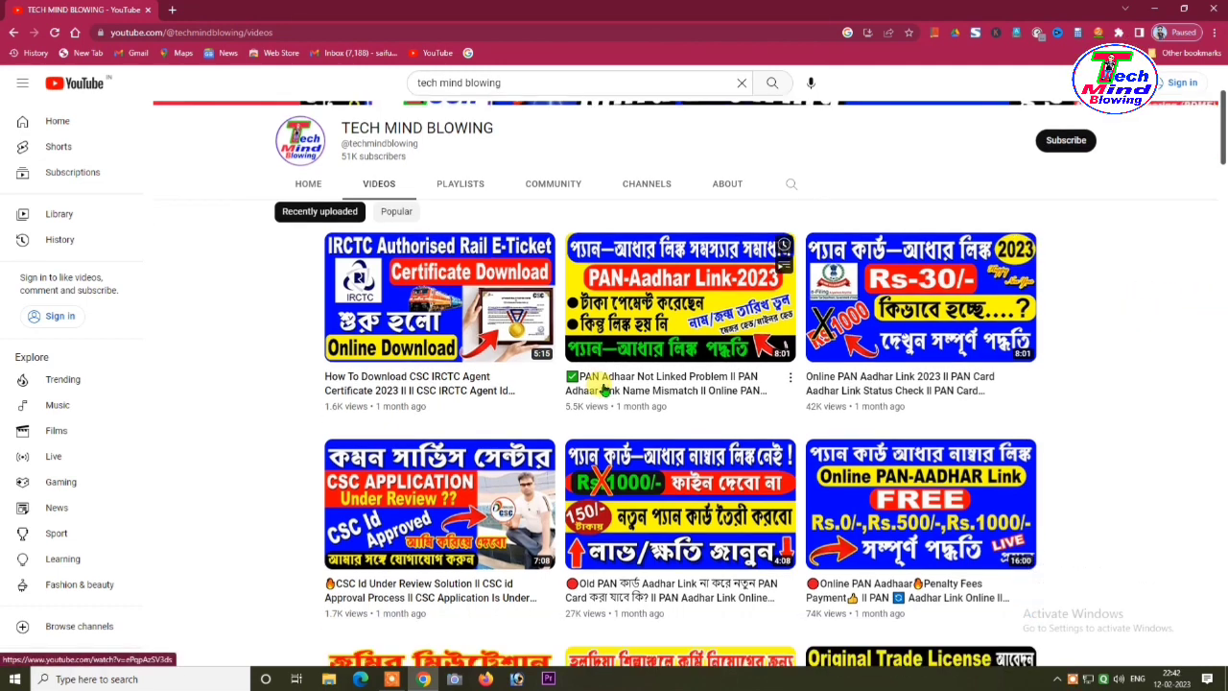
scroll(665, 434, "down", 3)
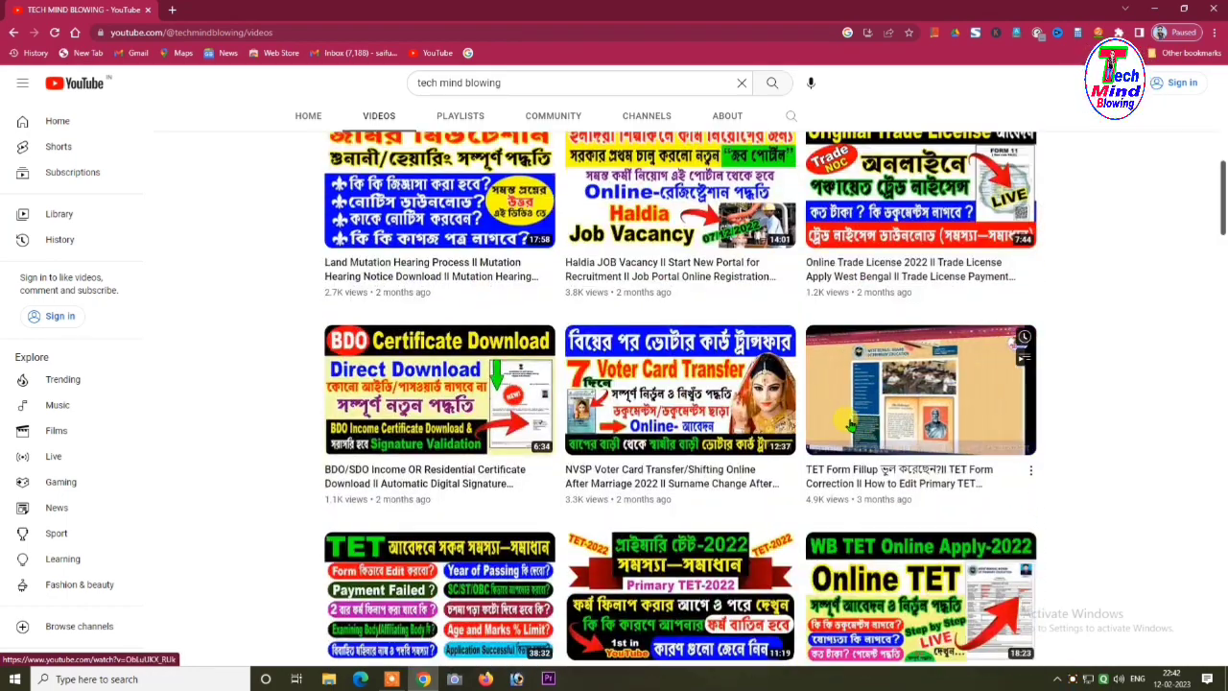
scroll(848, 426, "down", 9)
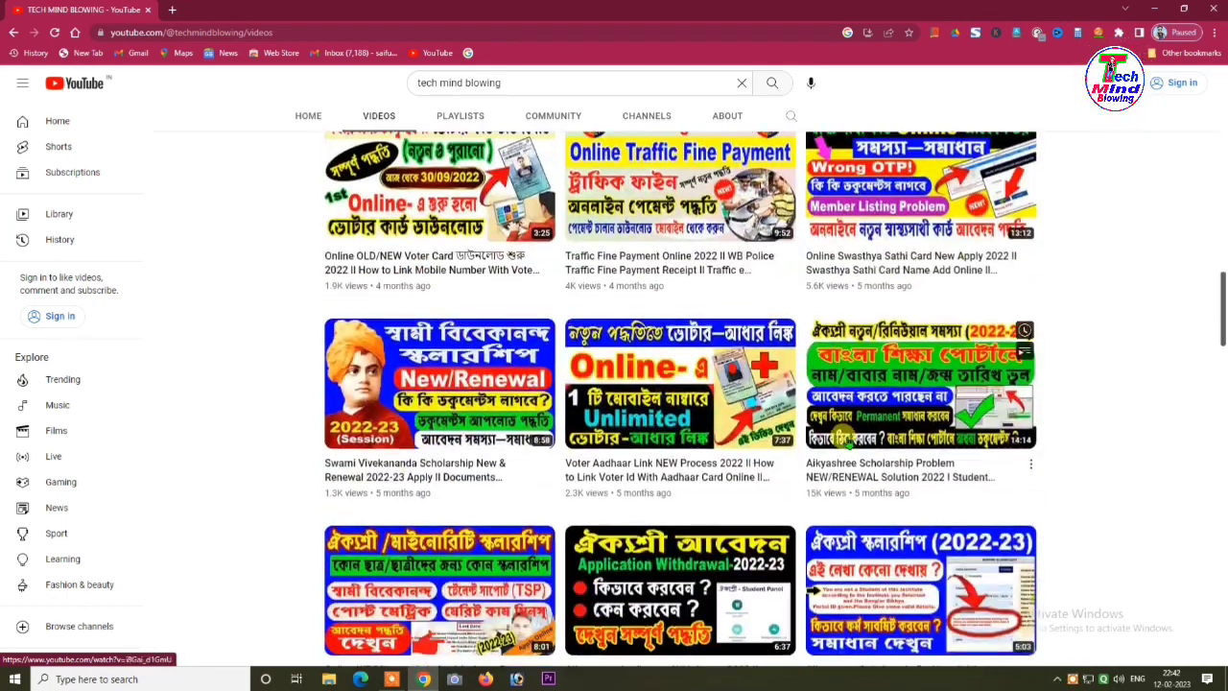
scroll(845, 441, "up", 8)
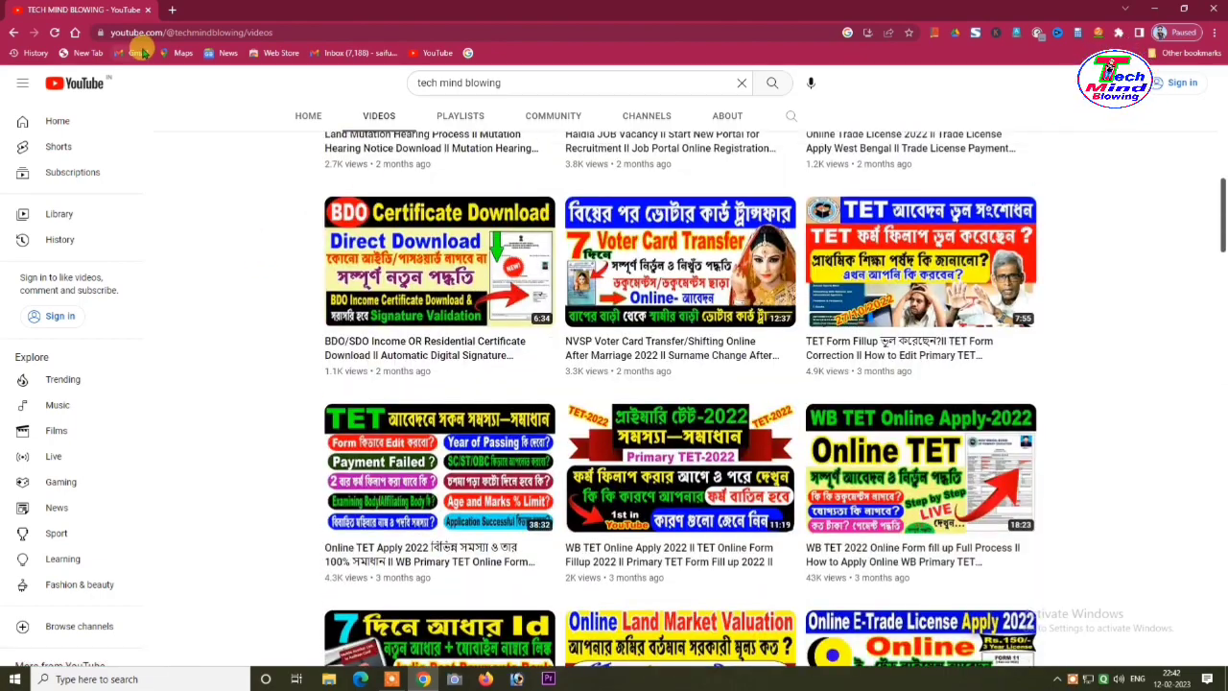
left_click(173, 11)
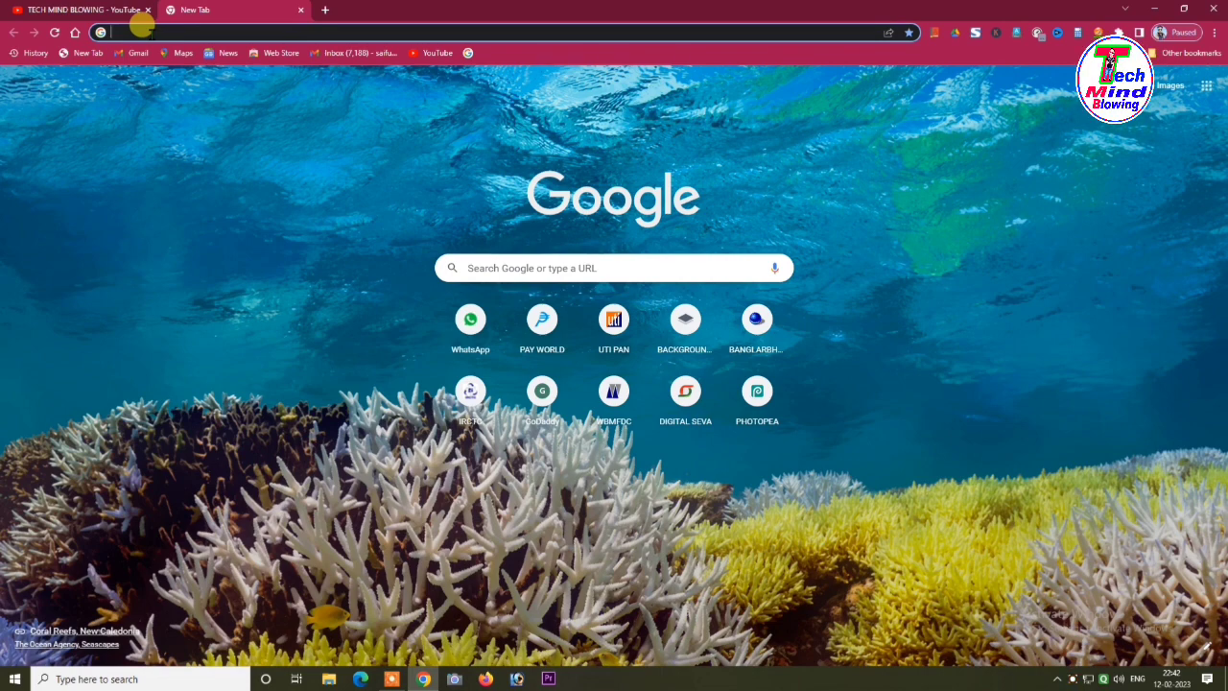
Search Google for 'jonmo mittu' and open the Janma-Mrityu Thathya portal result
type("JON")
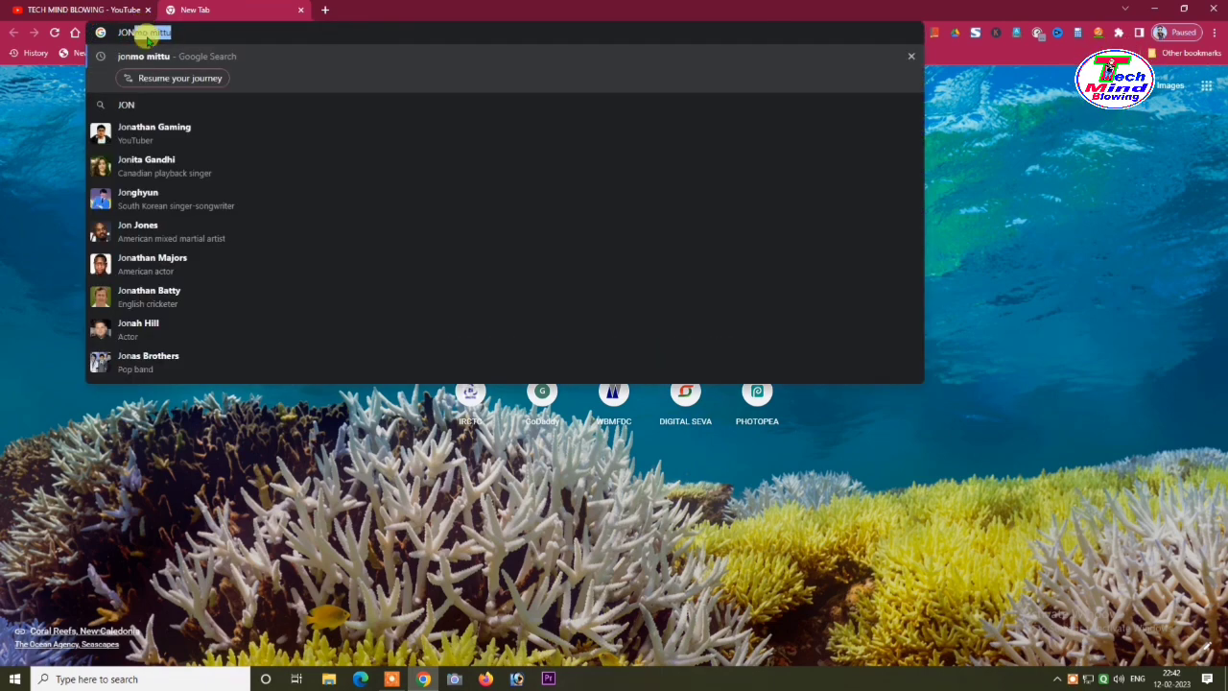
key("Return")
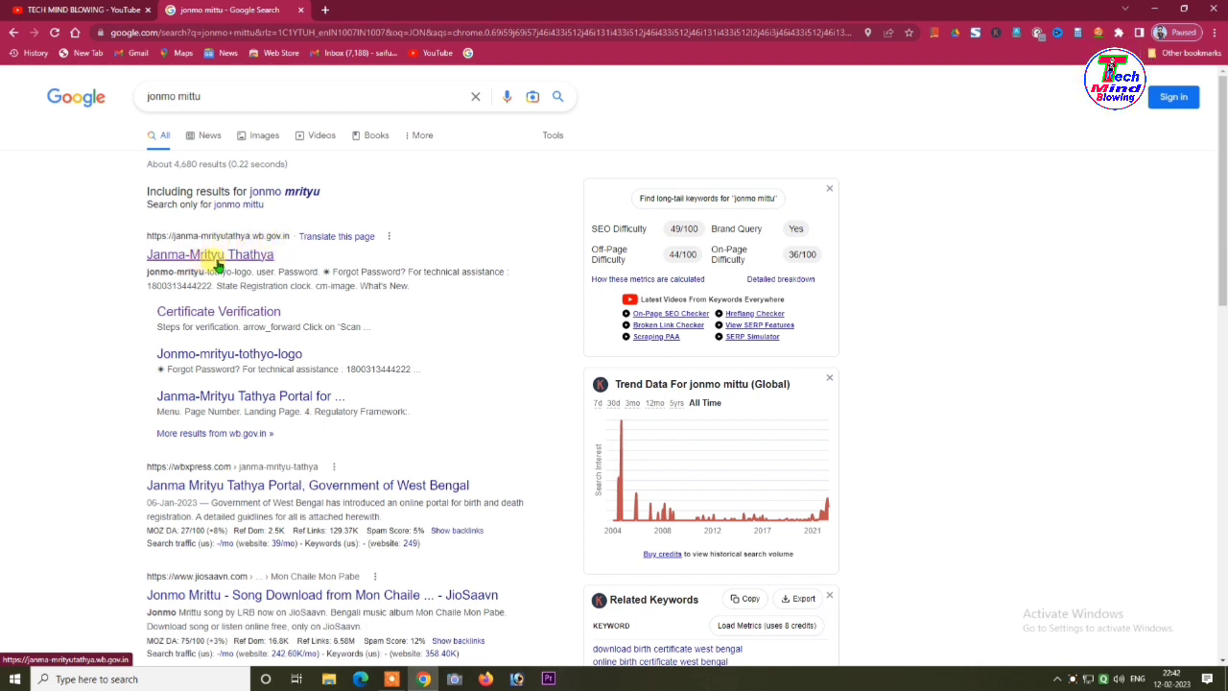
left_click(247, 254)
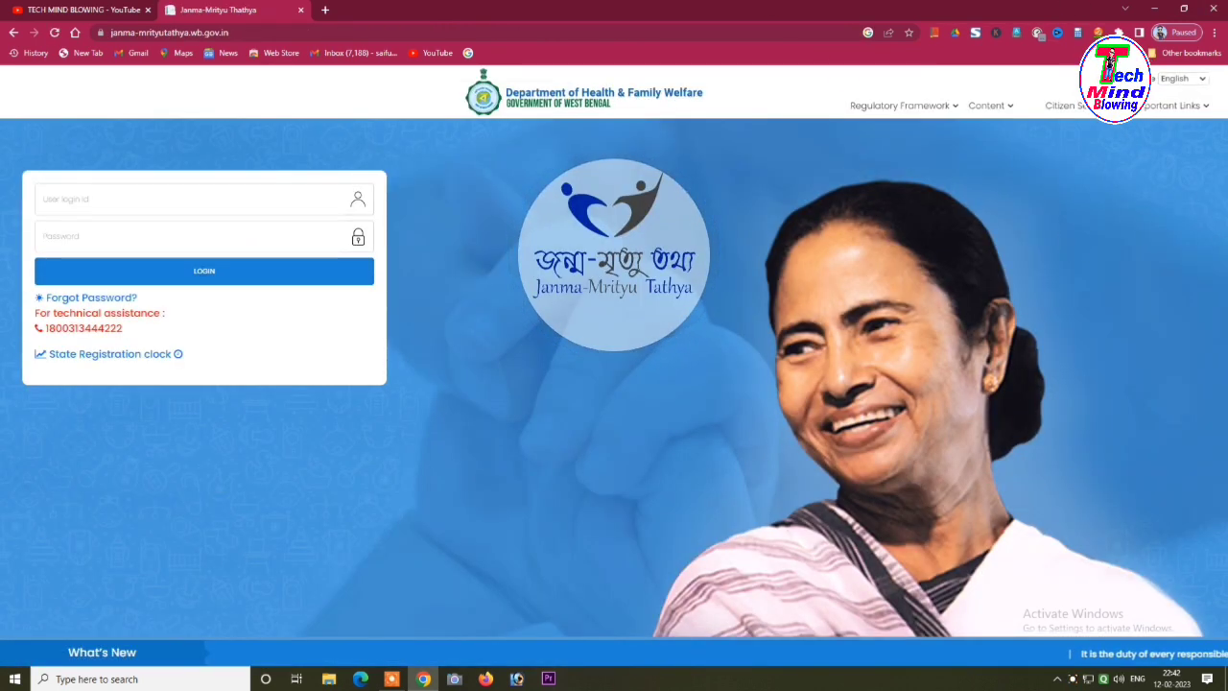
Explore the Citizen Services Birth and Death submenus, then dismiss the menu
mouse_move(1056, 108)
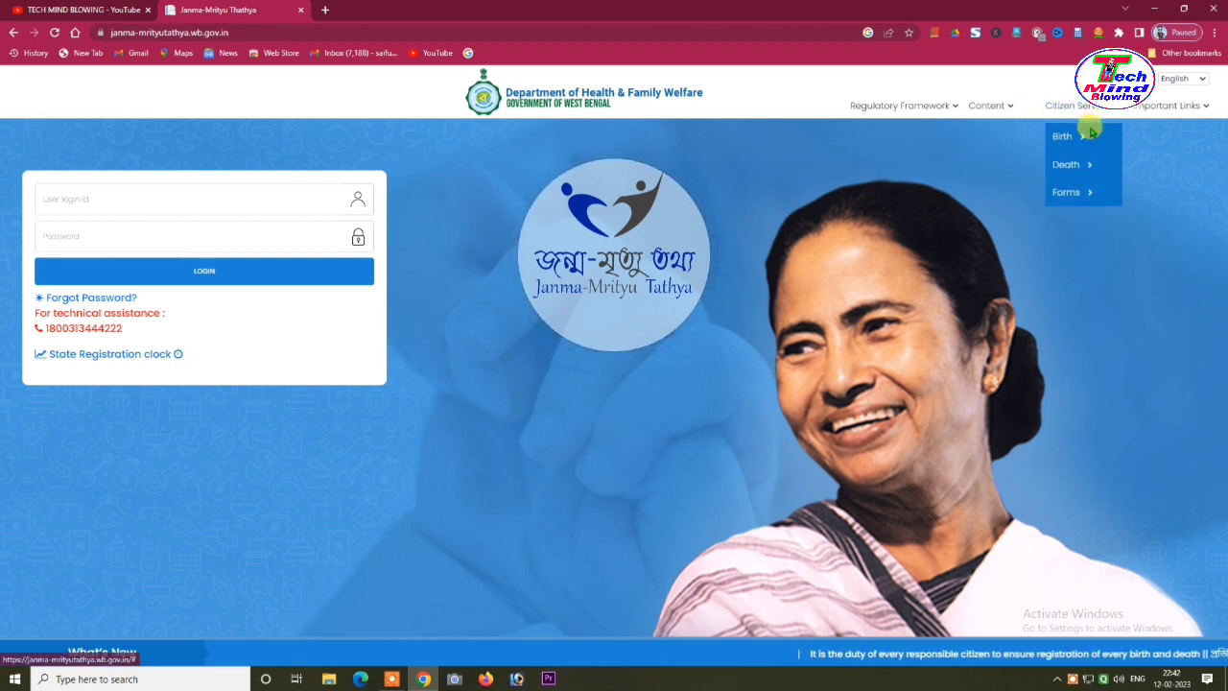
left_click(1075, 135)
left_click(1077, 136)
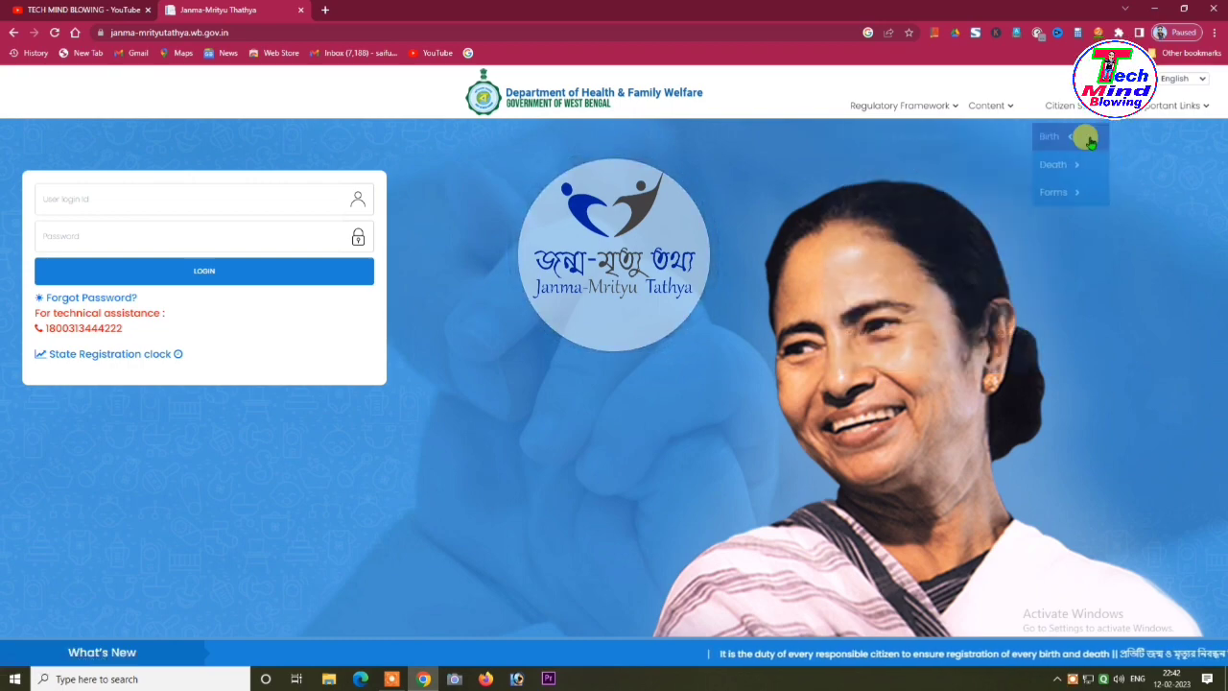
left_click(1076, 135)
left_click(1082, 163)
left_click(1063, 135)
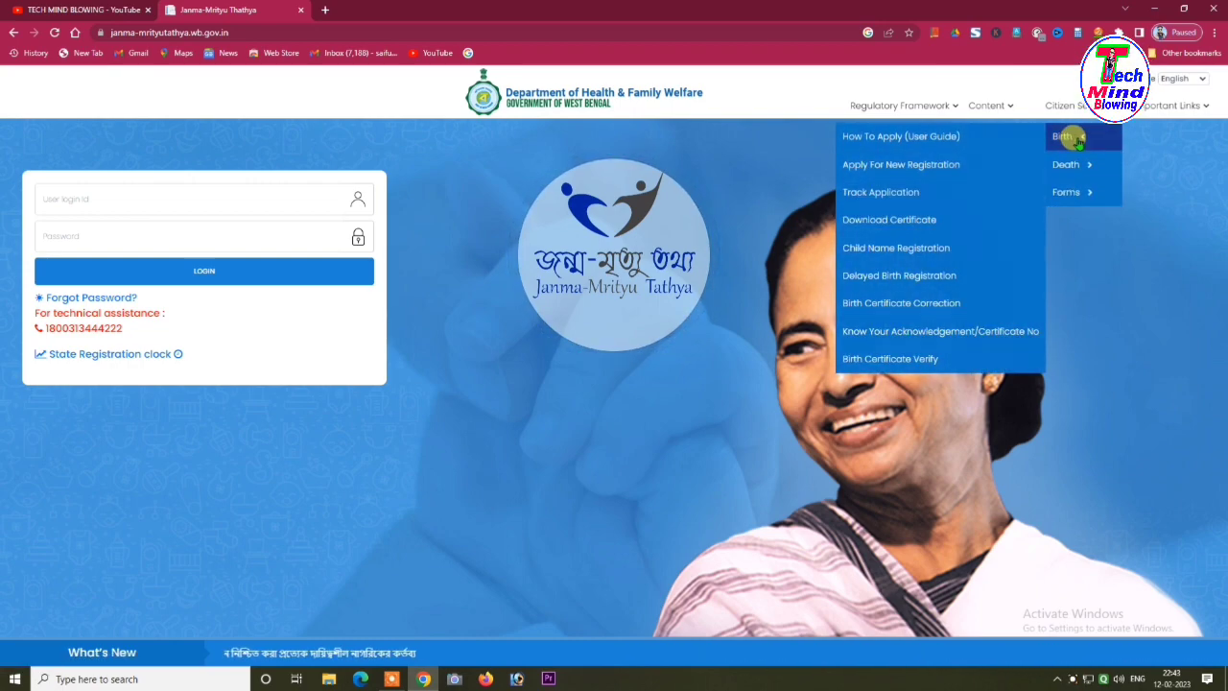
left_click(1192, 181)
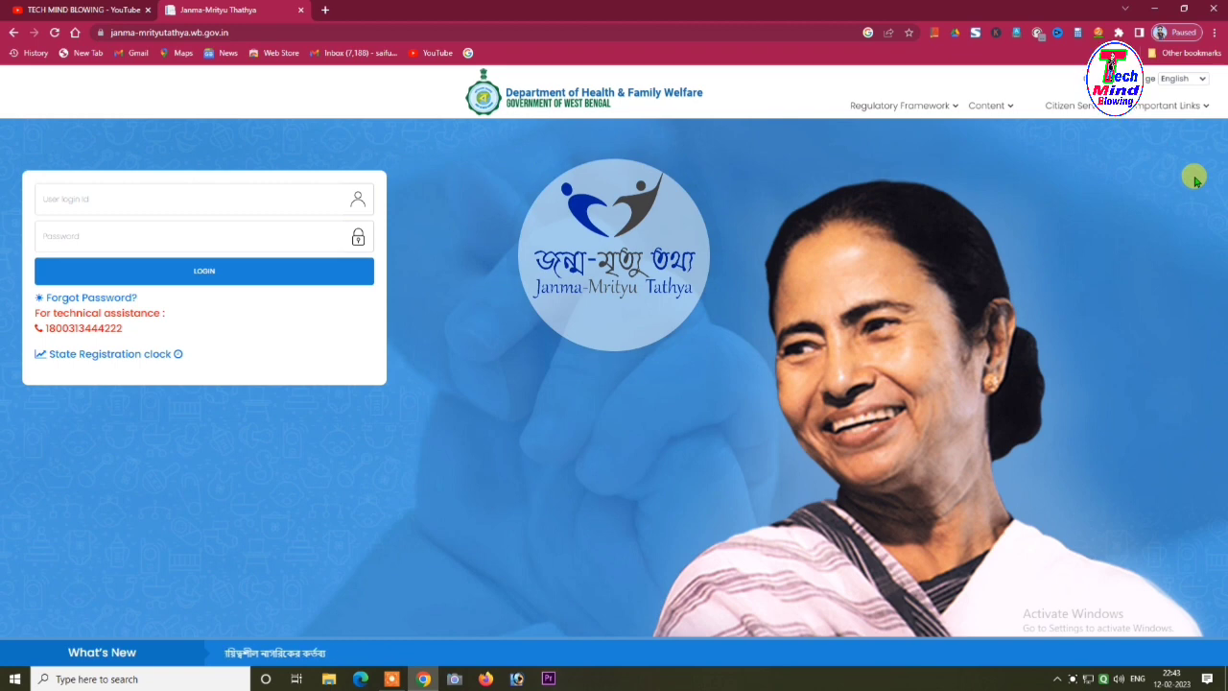
Reopen Citizen Services and settle on the Birth services list
left_click(1091, 111)
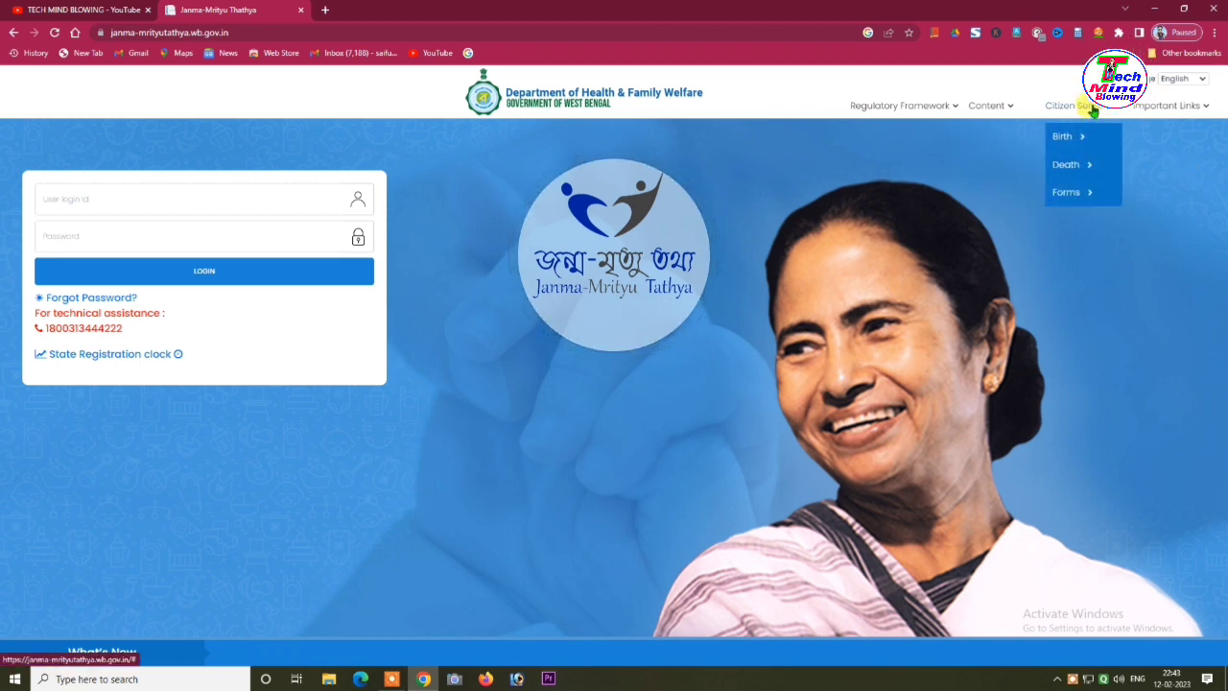
left_click(1065, 138)
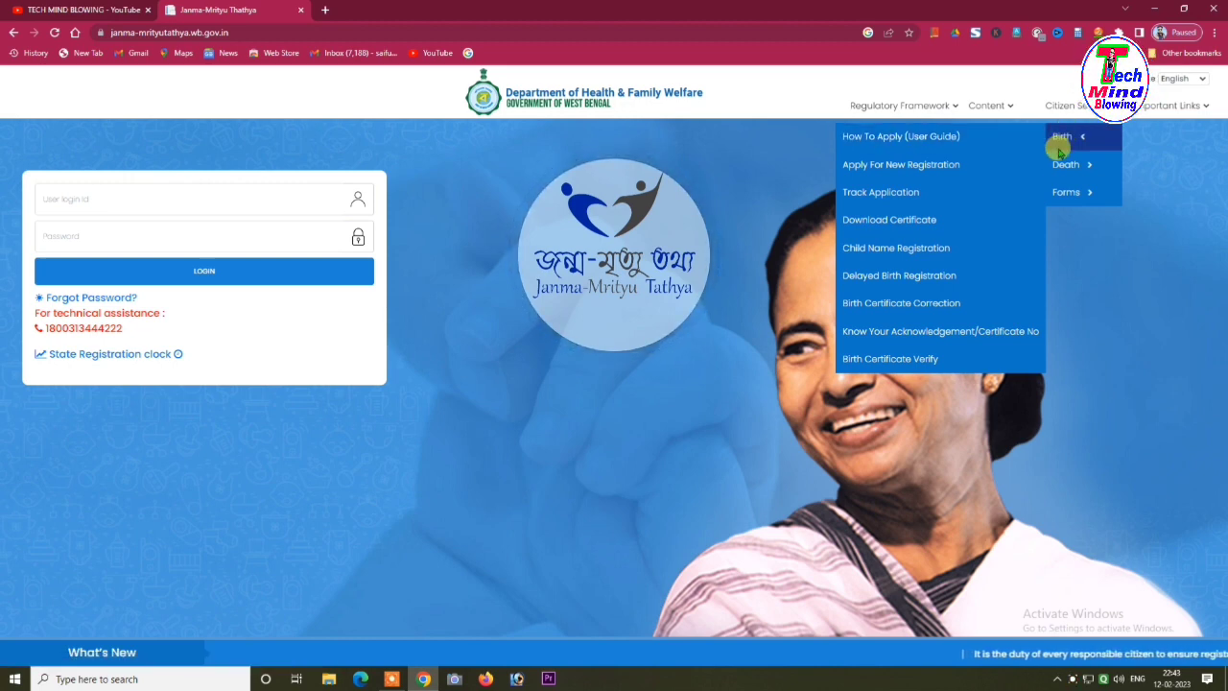
left_click(1063, 165)
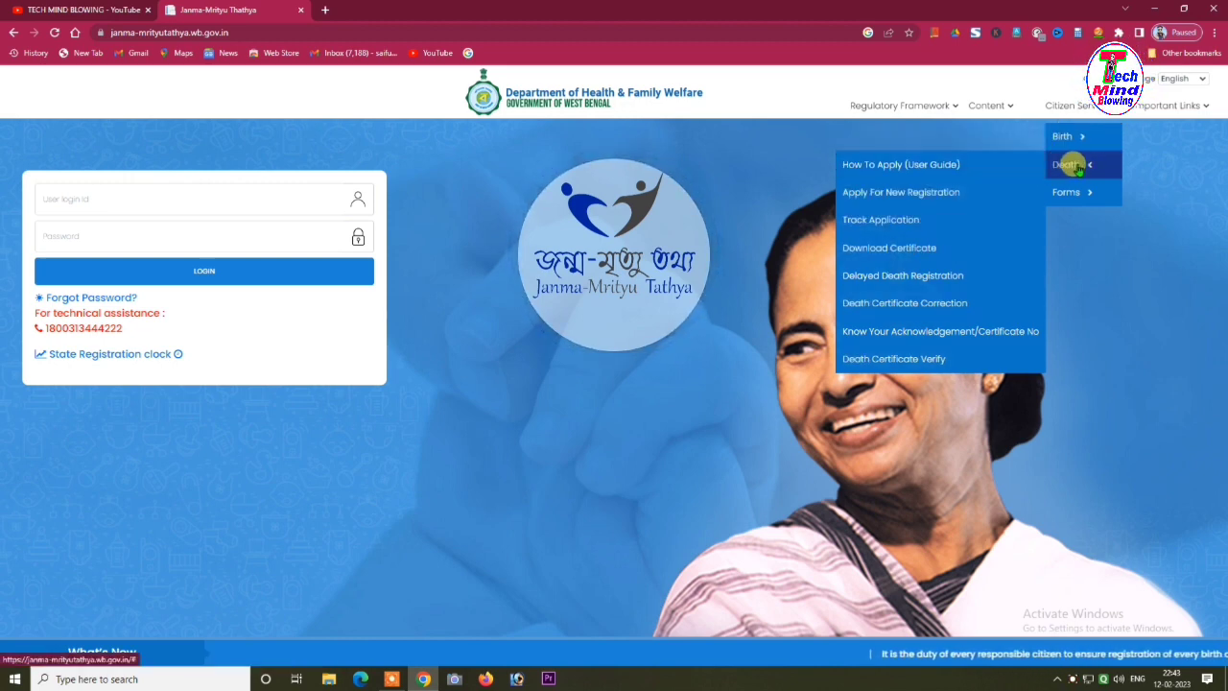
left_click(1056, 136)
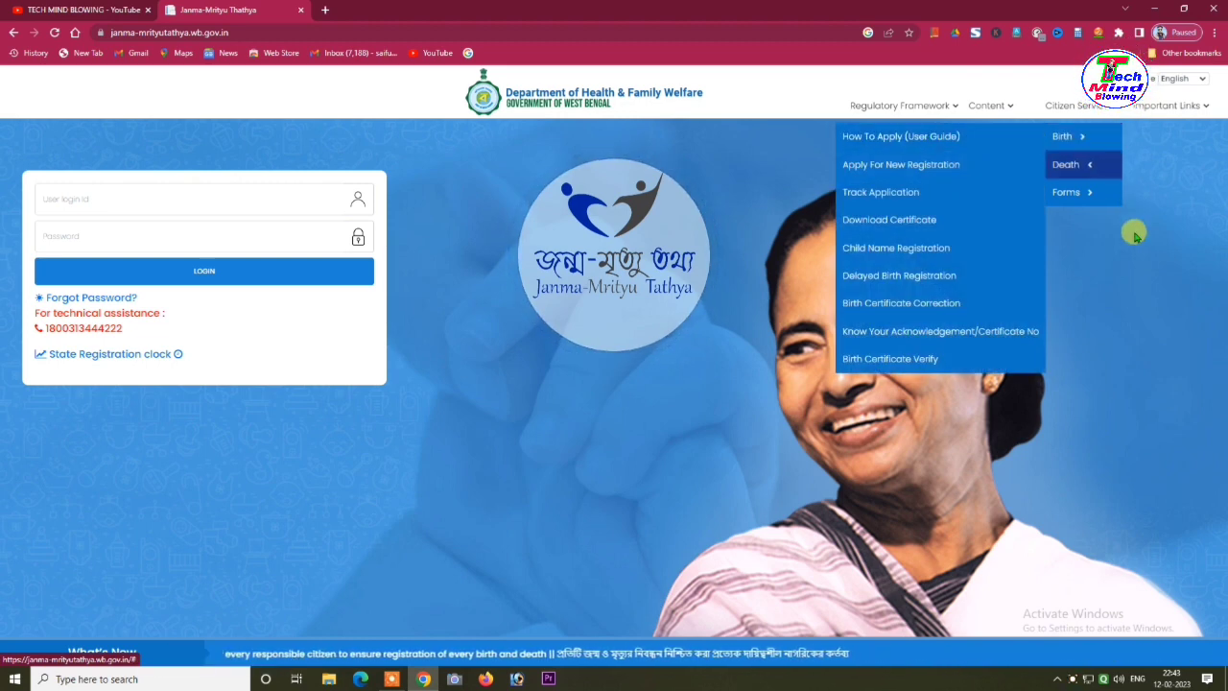
left_click(1068, 136)
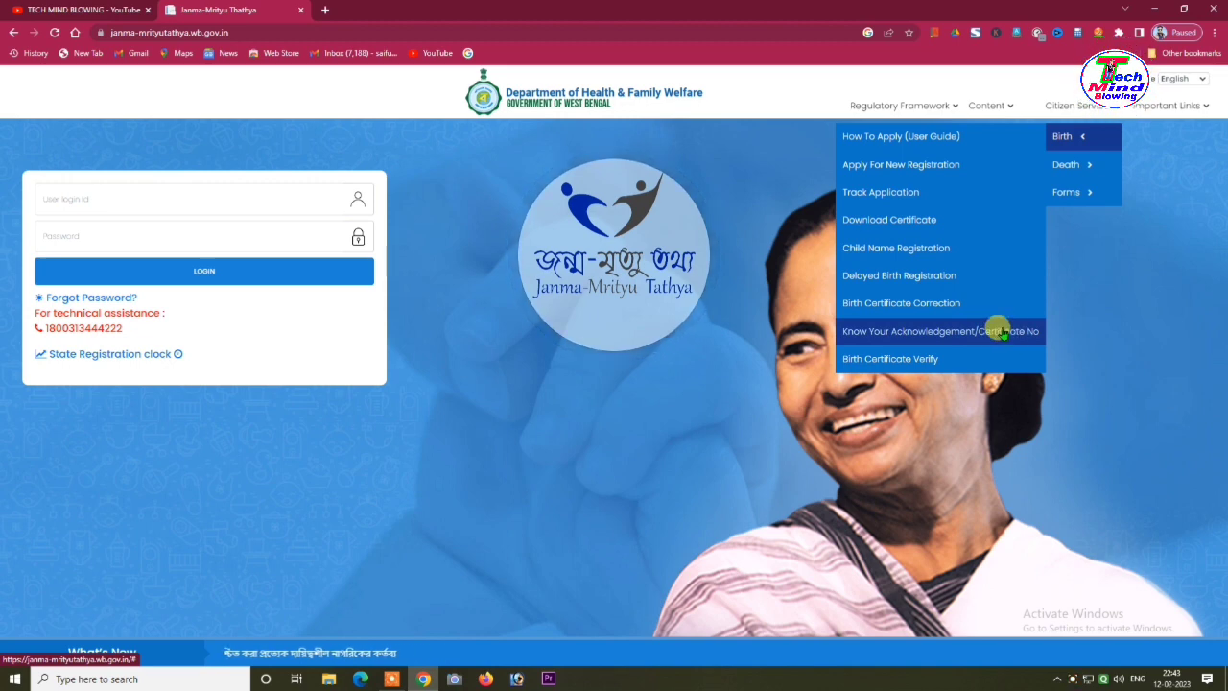
Open Know Your Acknowledgement/Certificate No and set the birth year 2022 and month April
left_click(957, 331)
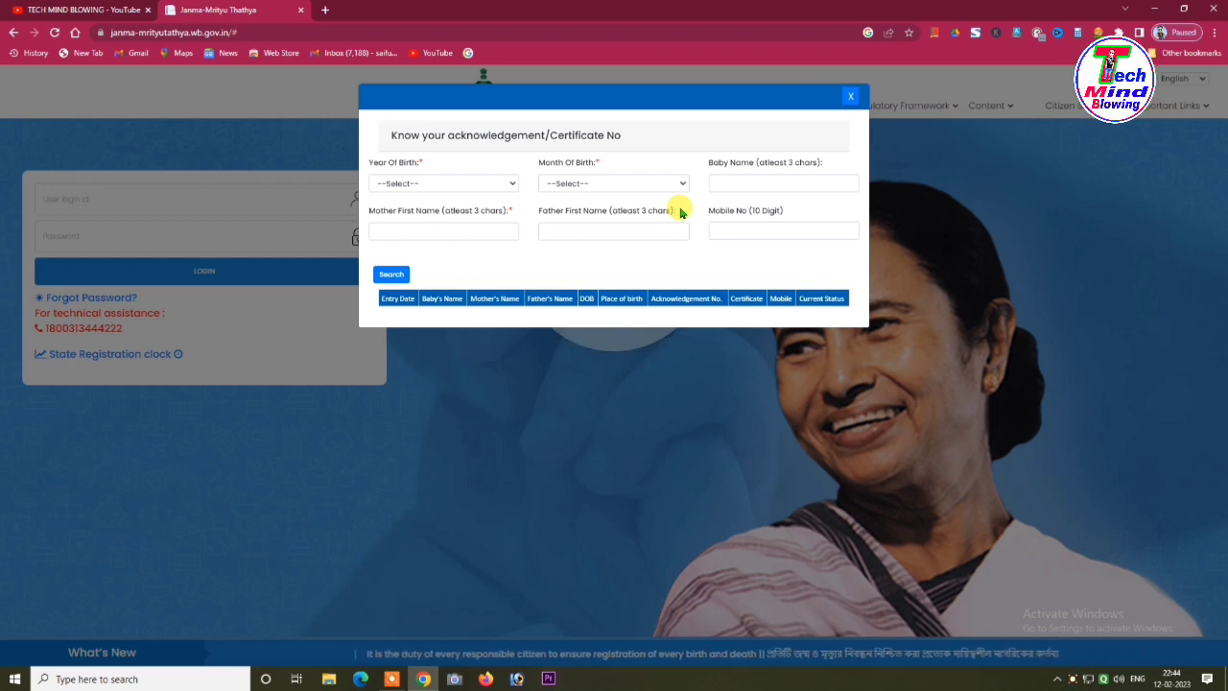
left_click(500, 185)
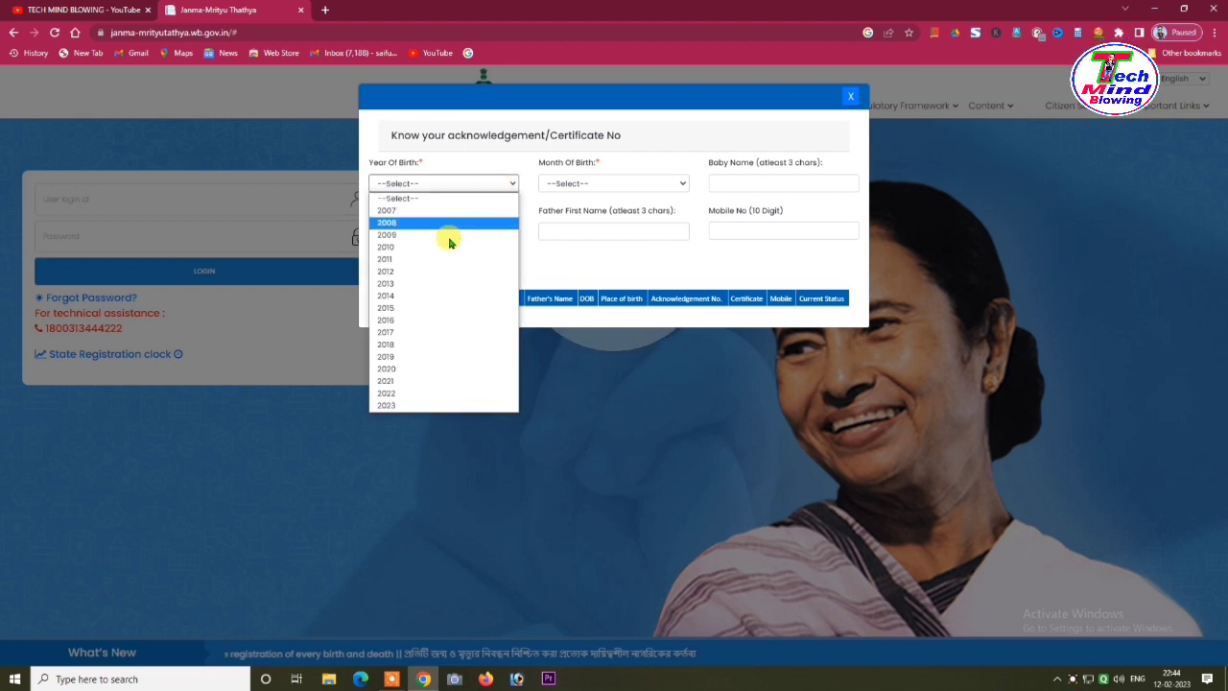
left_click(388, 394)
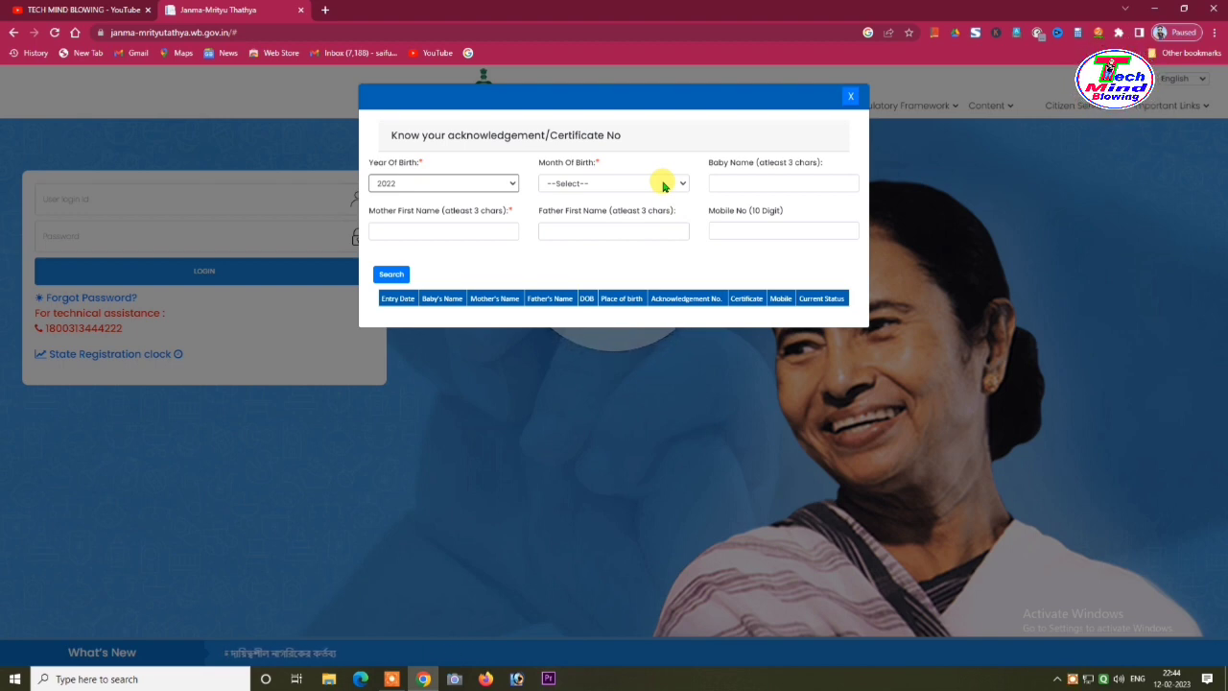
left_click(663, 186)
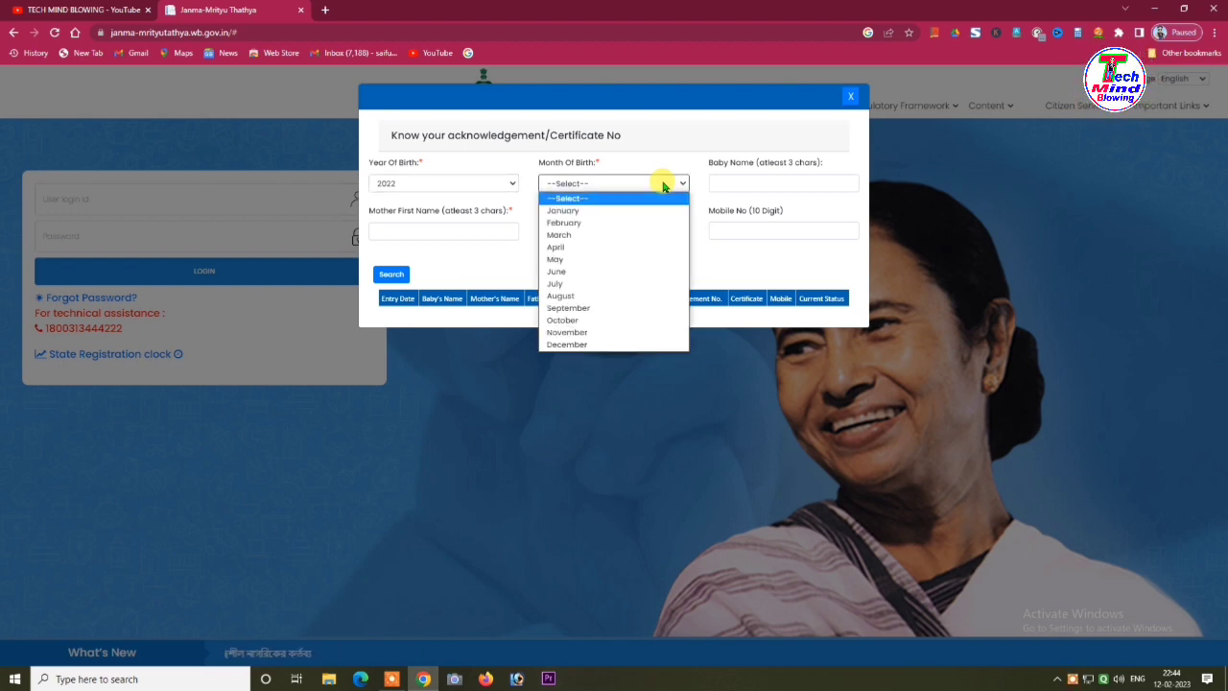
left_click(572, 247)
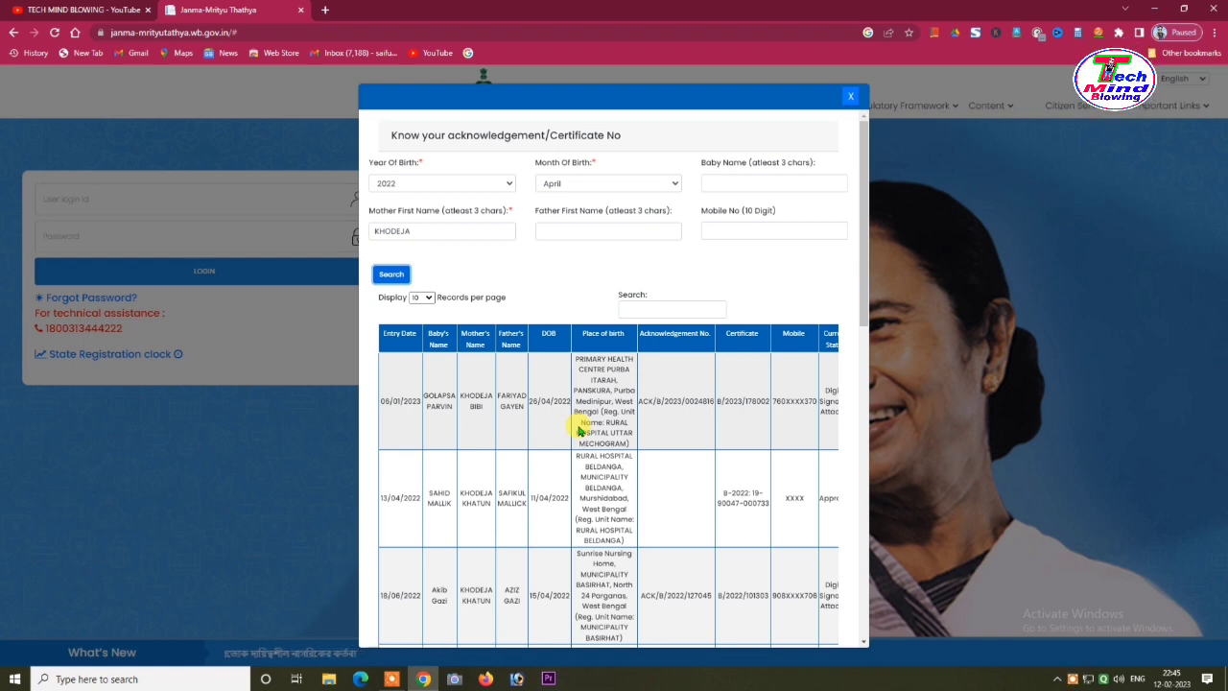
scroll(552, 443, "down", 3)
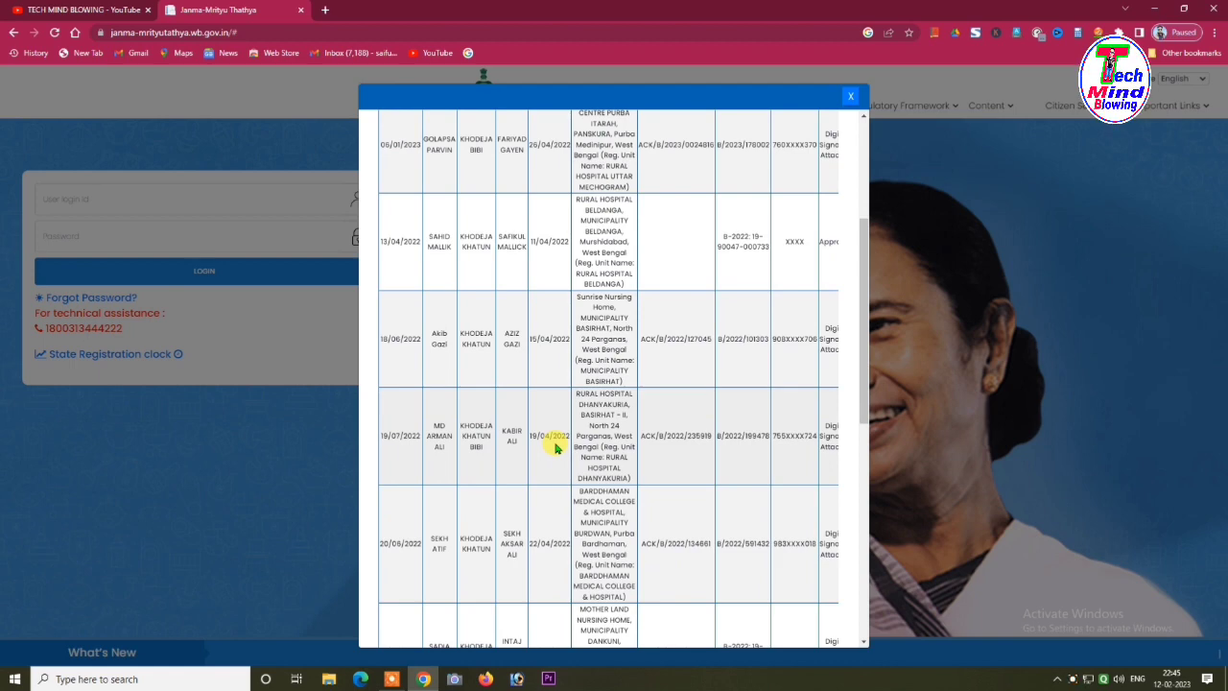
scroll(555, 447, "down", 6)
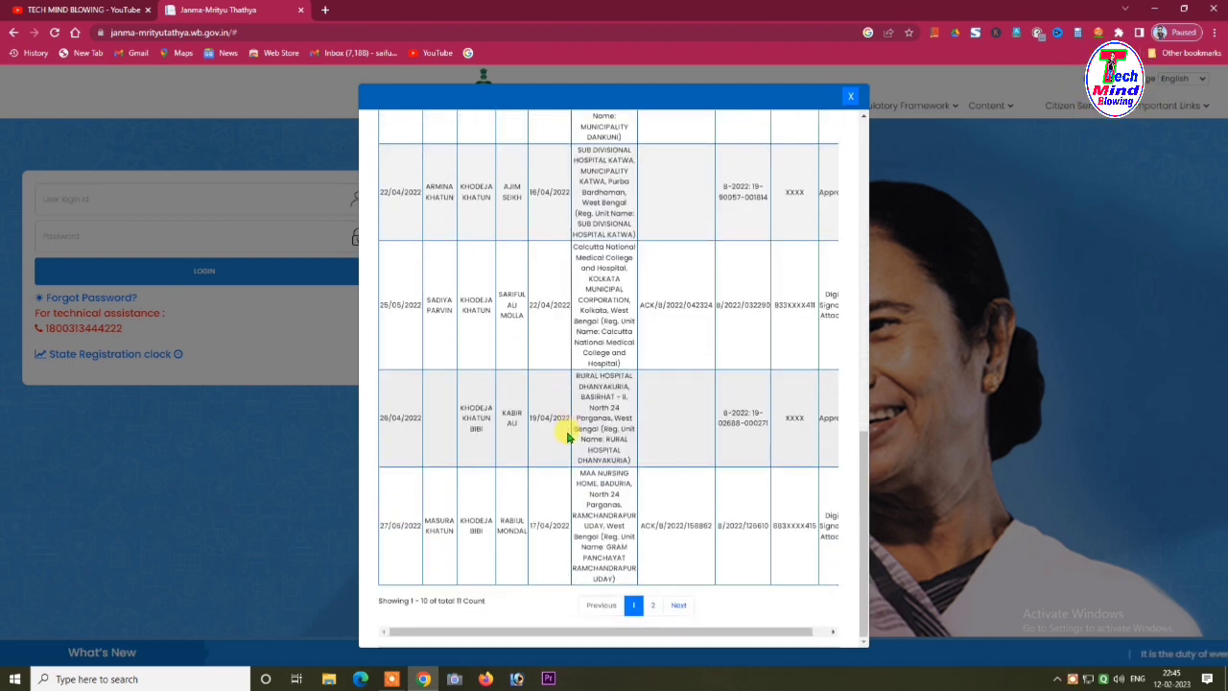
scroll(566, 437, "up", 8)
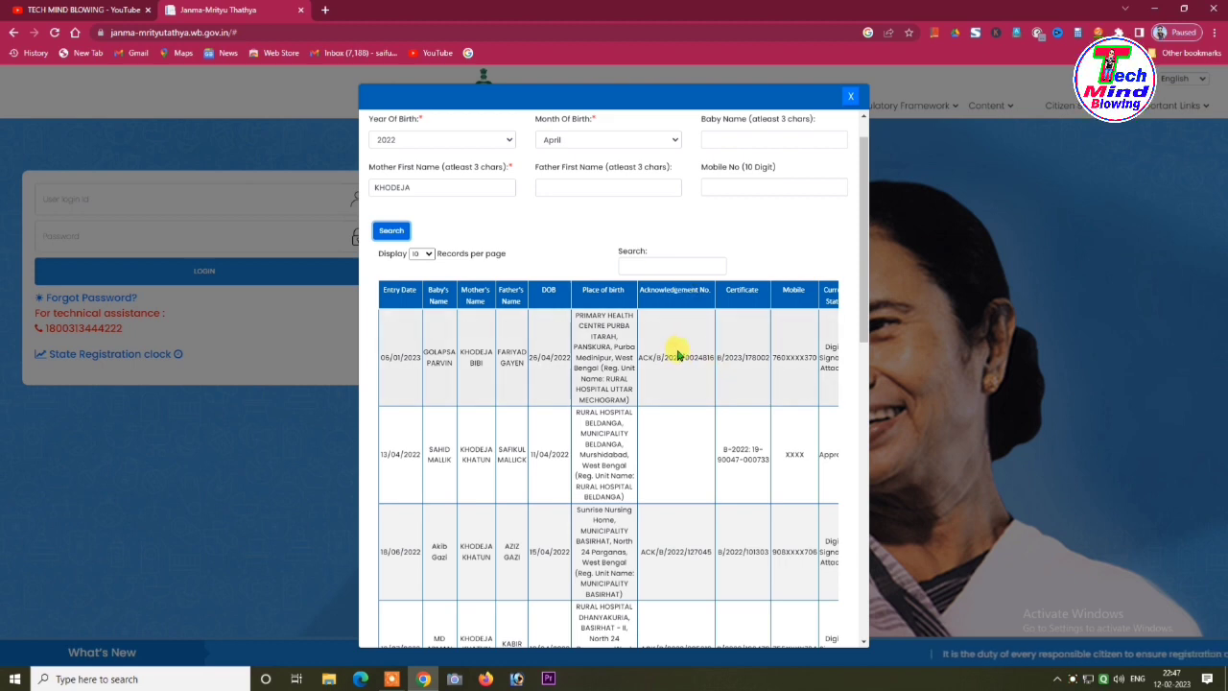
Scroll through the April 2022 results table, panning right to see each record's status
scroll(689, 402, "down", 1)
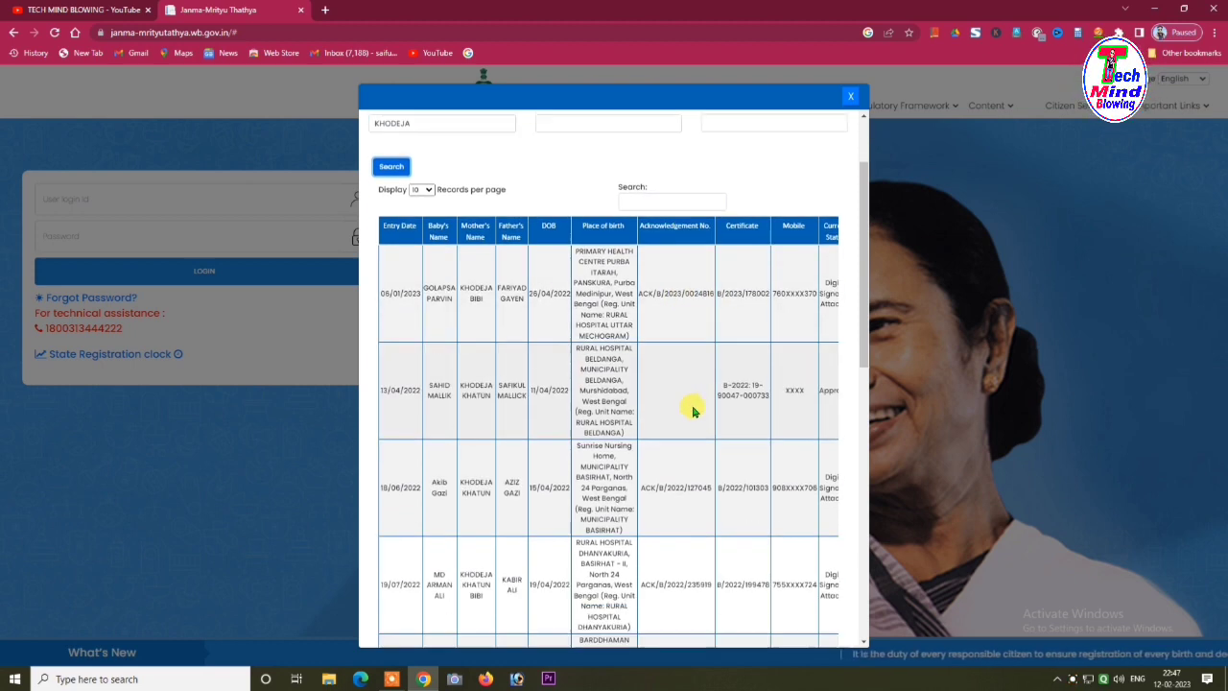
scroll(794, 401, "down", 1)
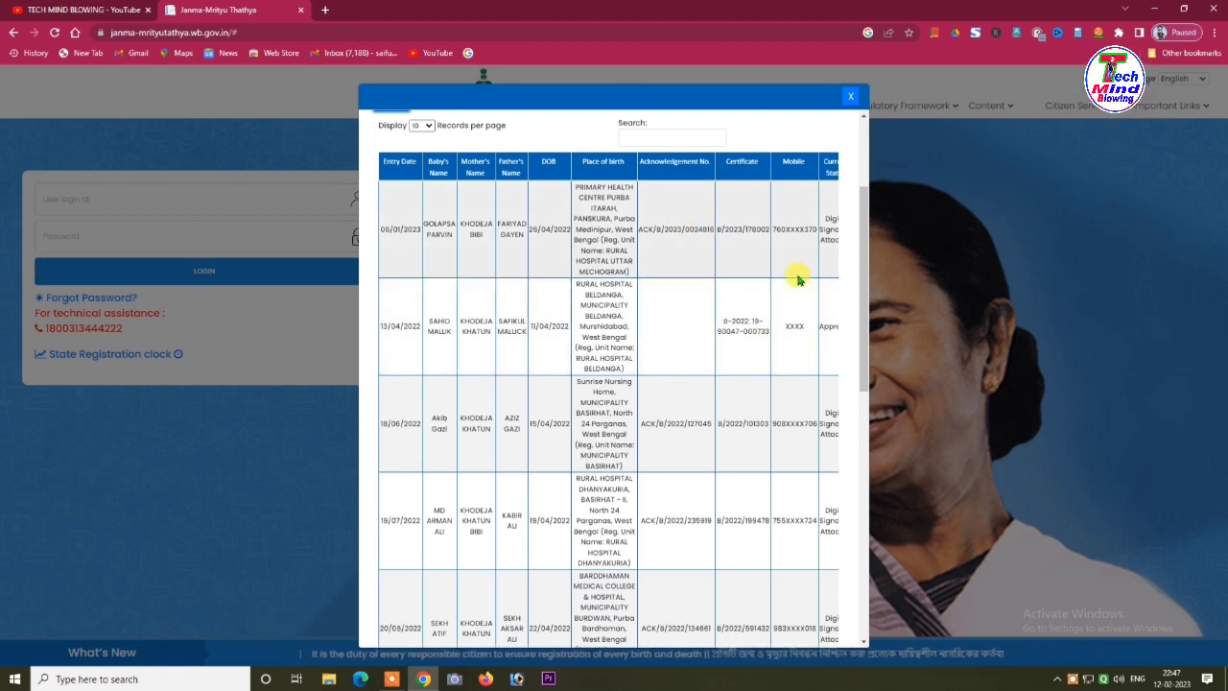
scroll(665, 243, "up", 1)
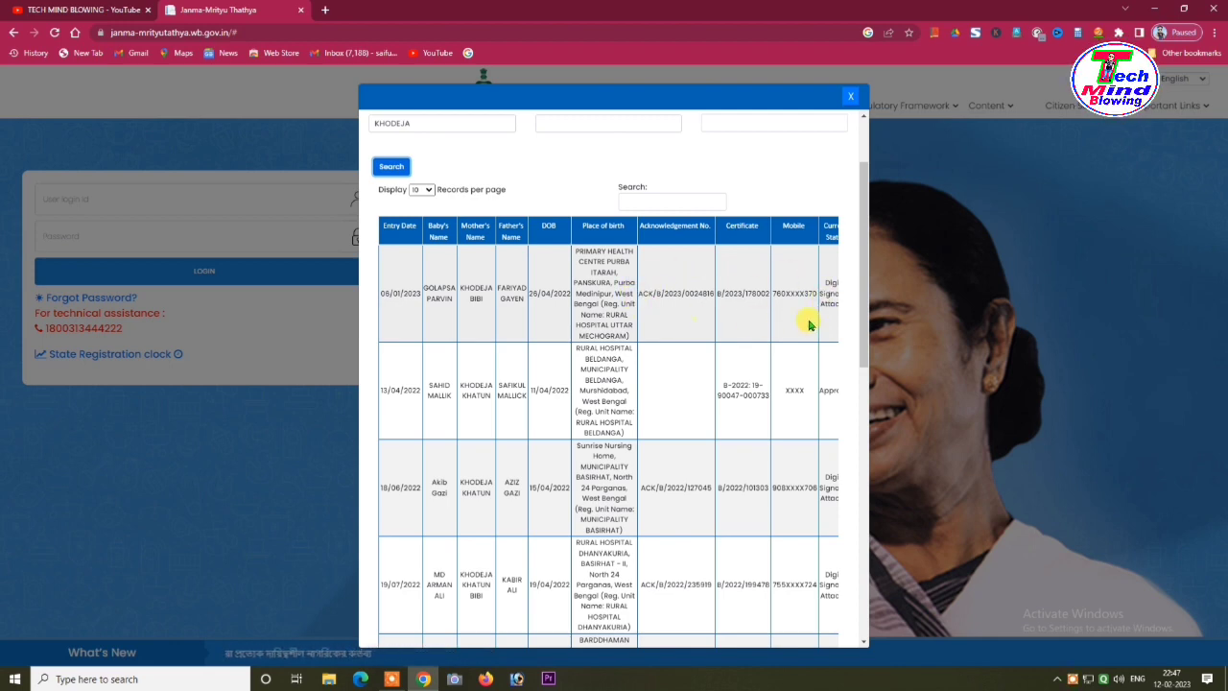
scroll(815, 331, "down", 1)
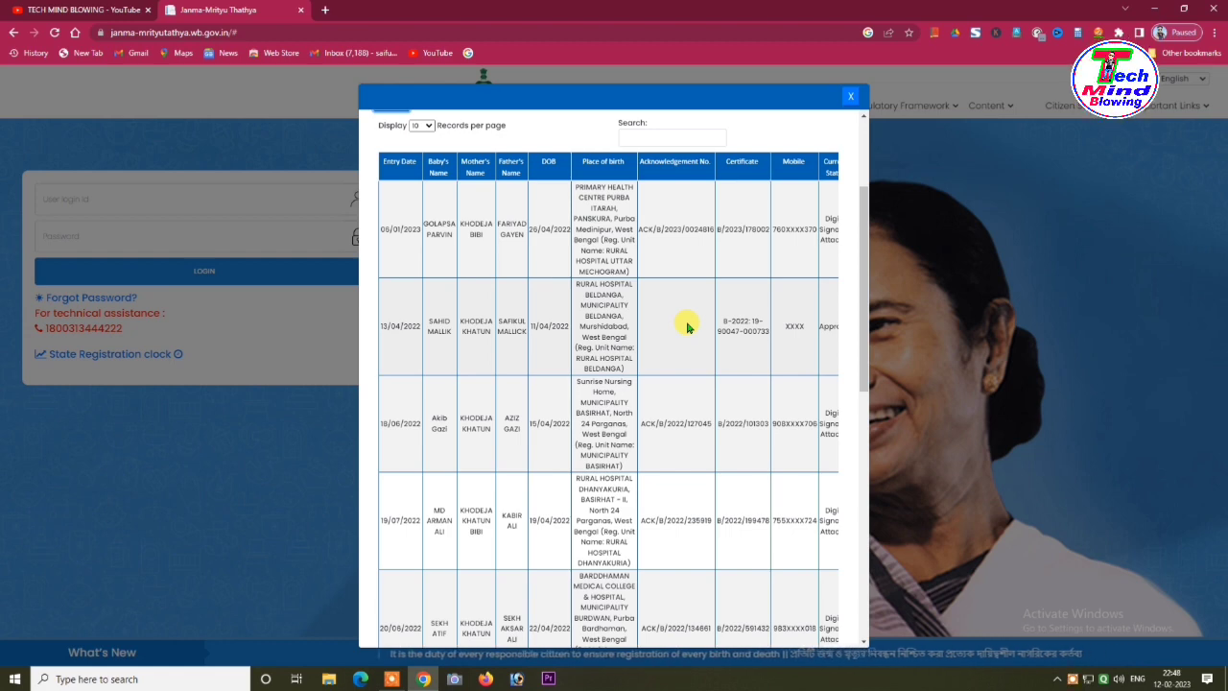
scroll(735, 493, "down", 8)
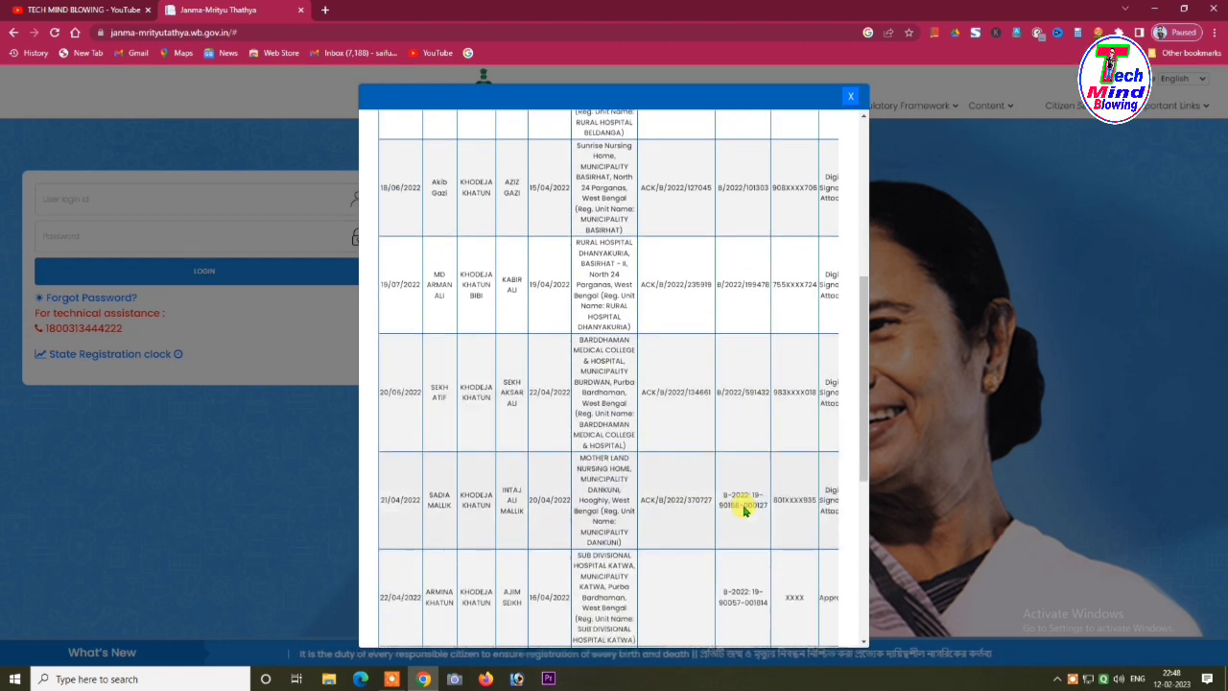
scroll(748, 518, "down", 2)
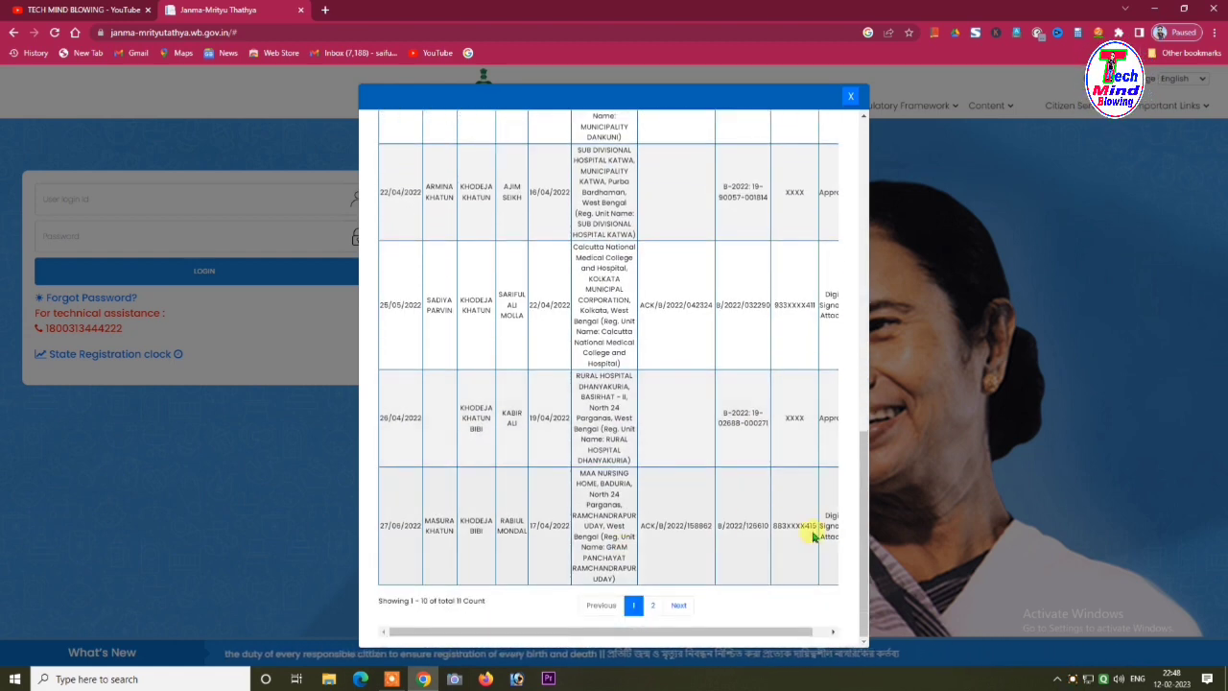
left_click_drag(730, 633, 787, 628)
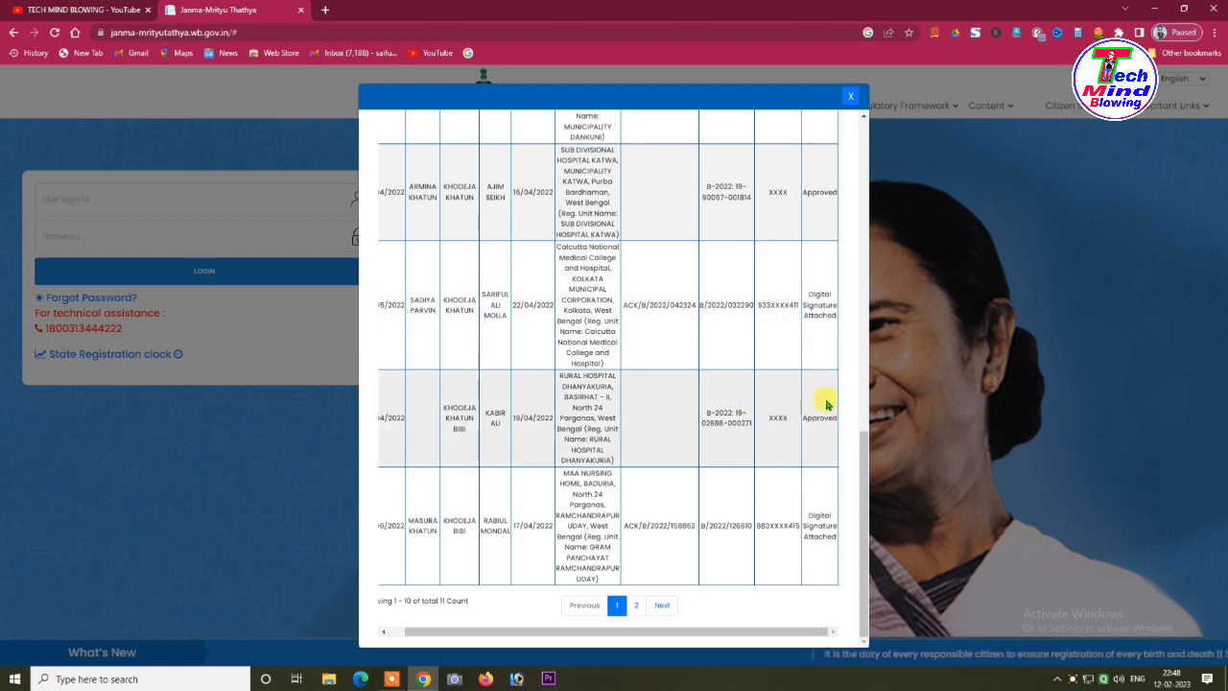
scroll(822, 413, "up", 10)
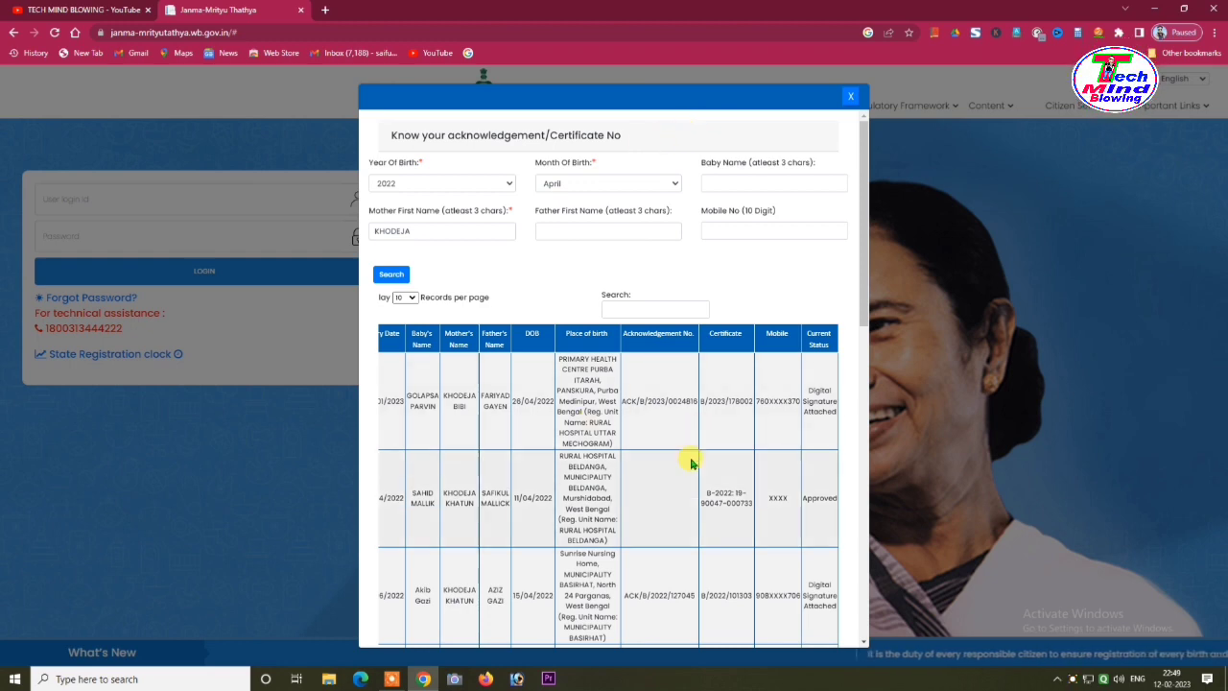
scroll(679, 470, "down", 2)
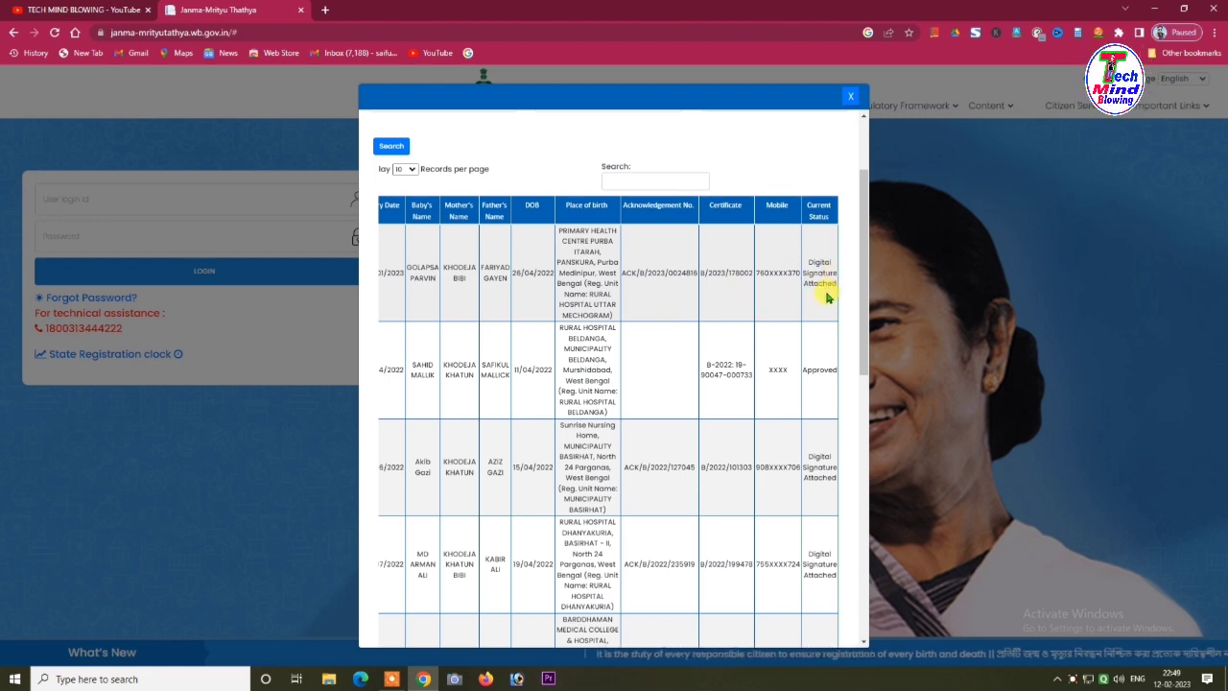
scroll(758, 307, "up", 2)
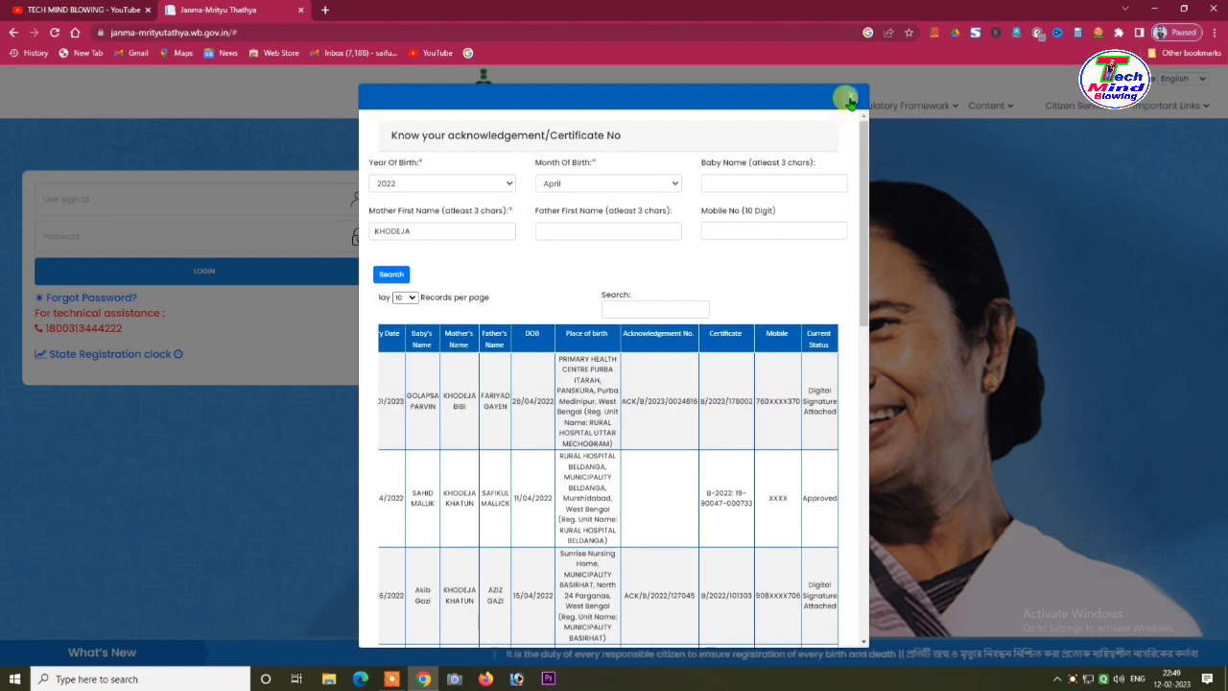
Close the birth search results and bring up the Citizen Services Death submenu
left_click(848, 97)
left_click(1073, 106)
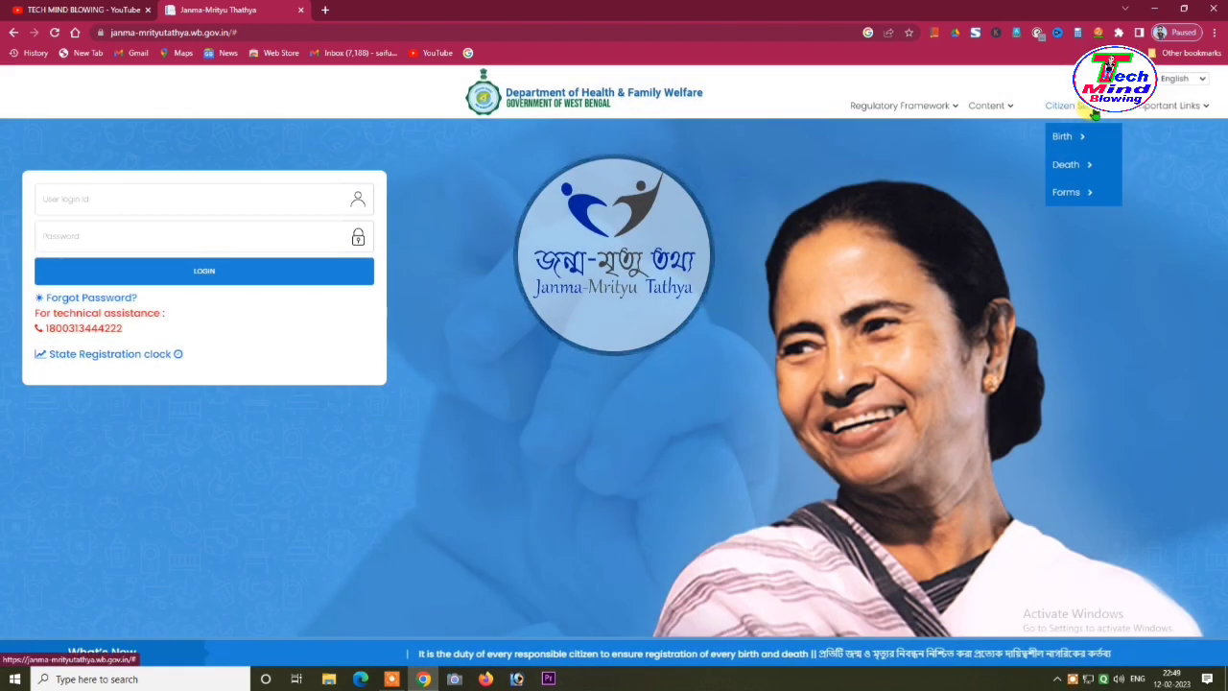
mouse_move(1073, 169)
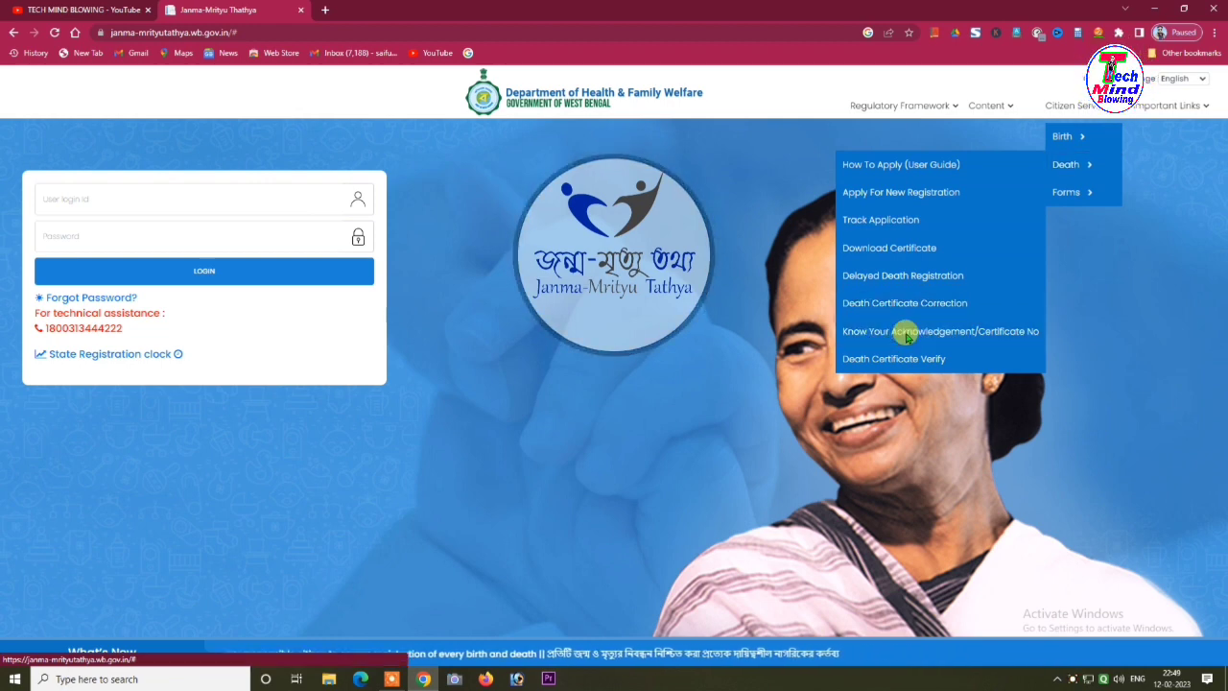
left_click(904, 336)
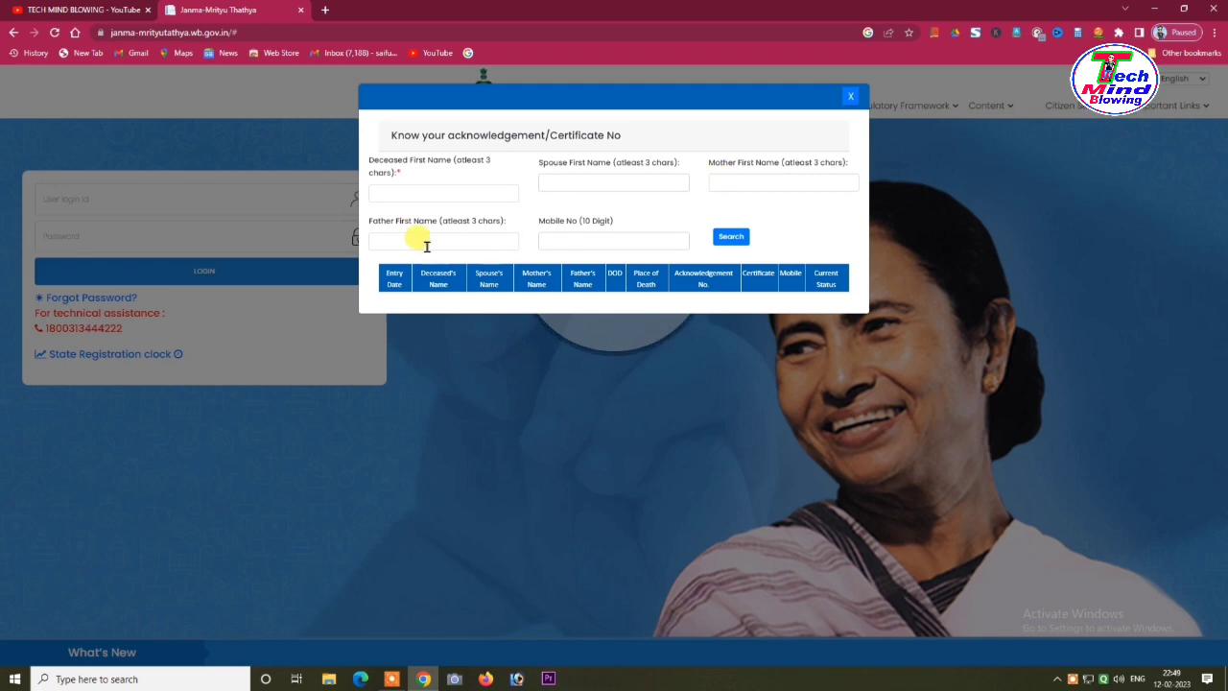
mouse_move(1072, 134)
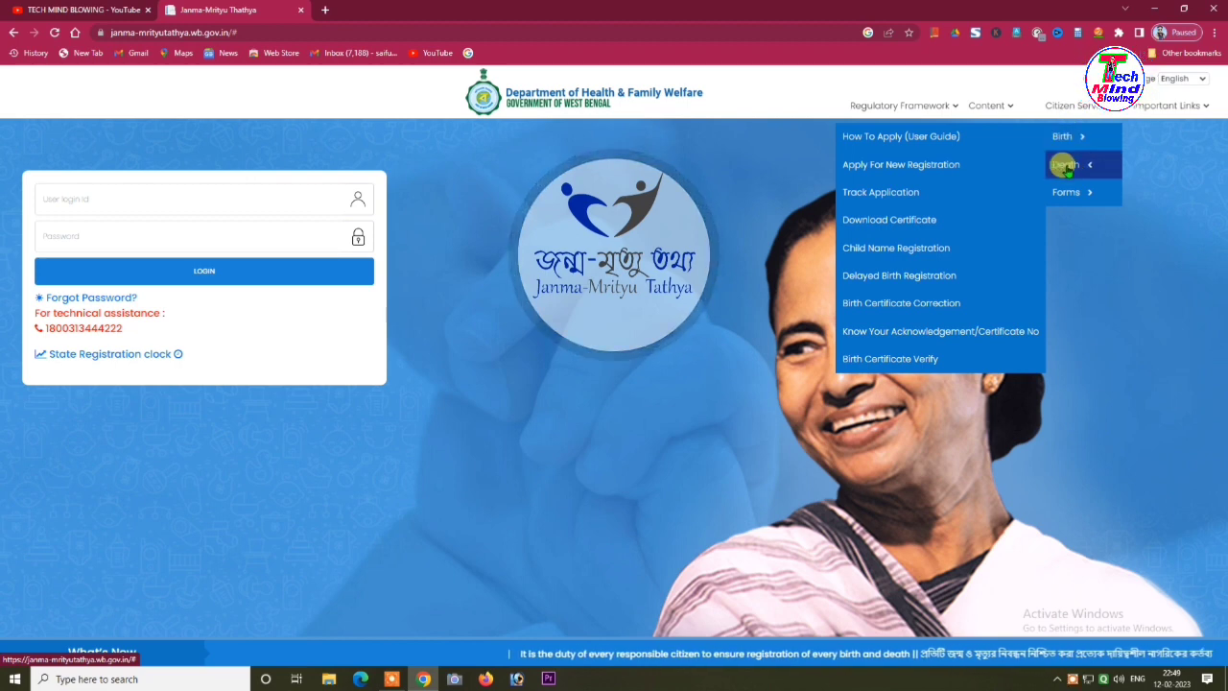
mouse_move(1063, 165)
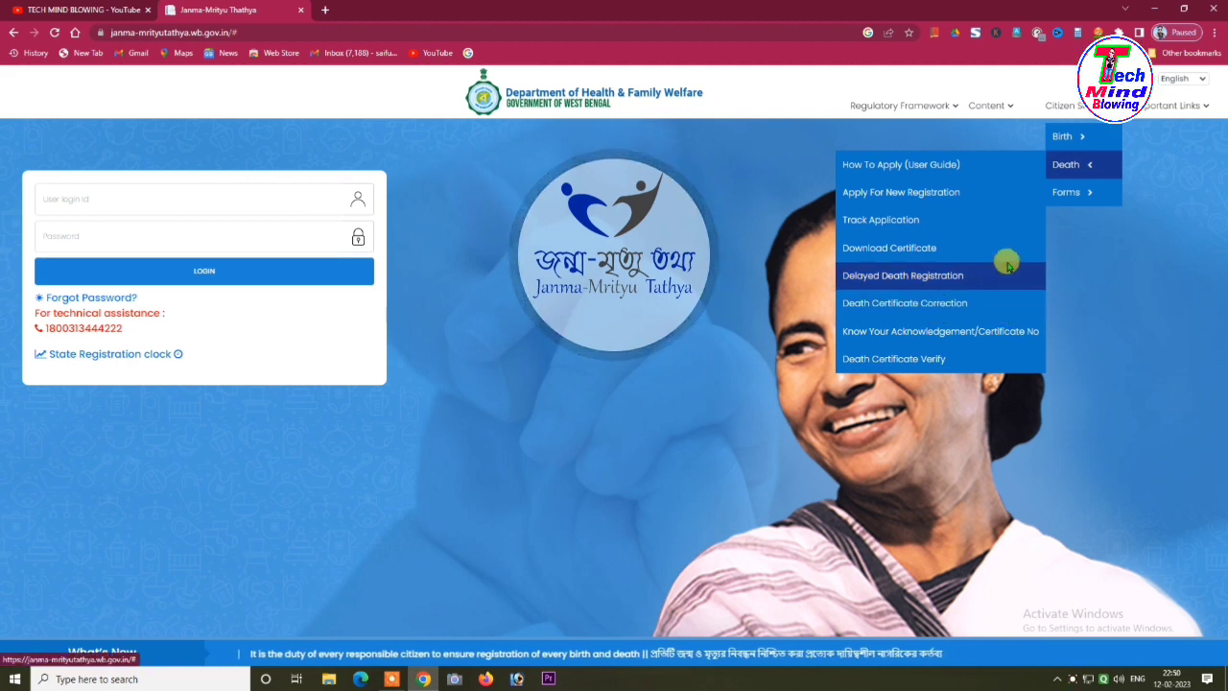
Open Death Download Certificate, paste the acknowledgement number and search to request an OTP
left_click(930, 247)
left_click(628, 137)
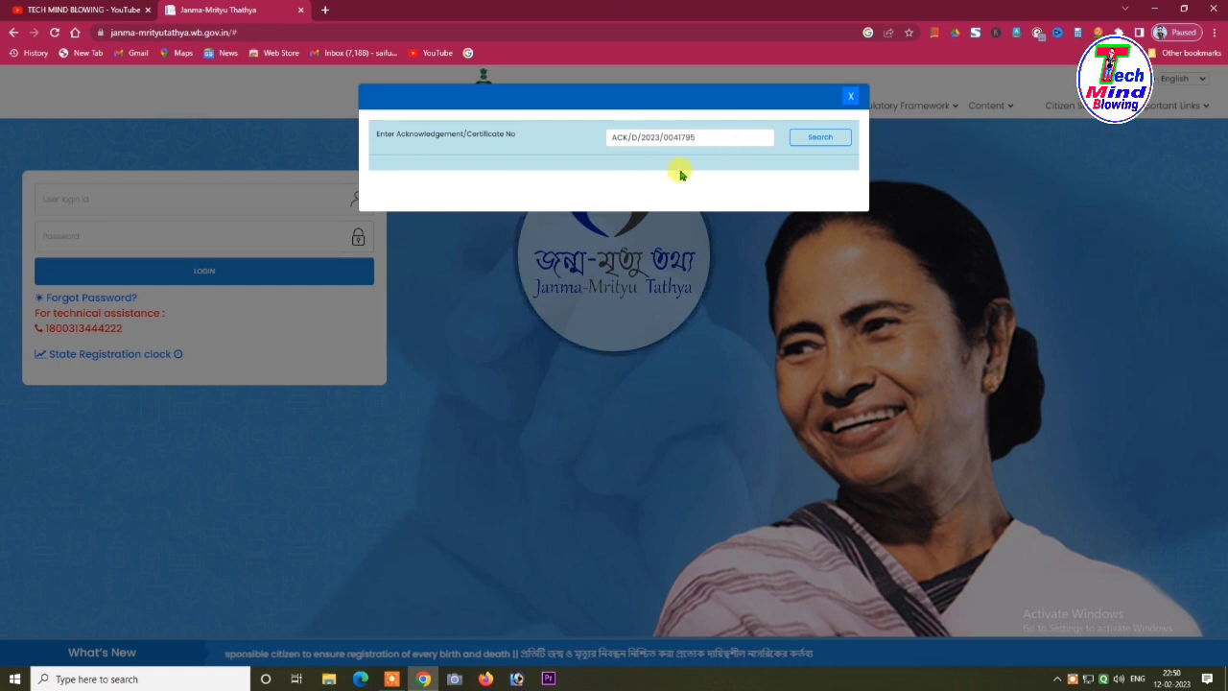
left_click(821, 140)
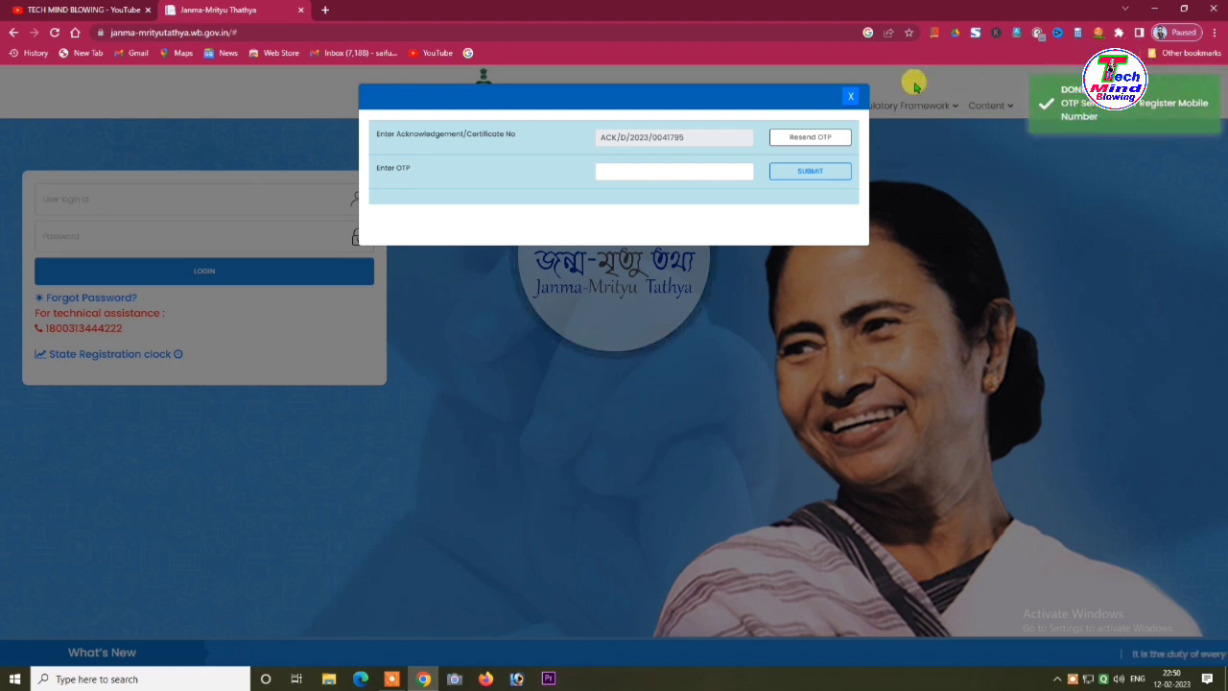
Enter the received OTP and submit it to unlock the certificate download
left_click(650, 174)
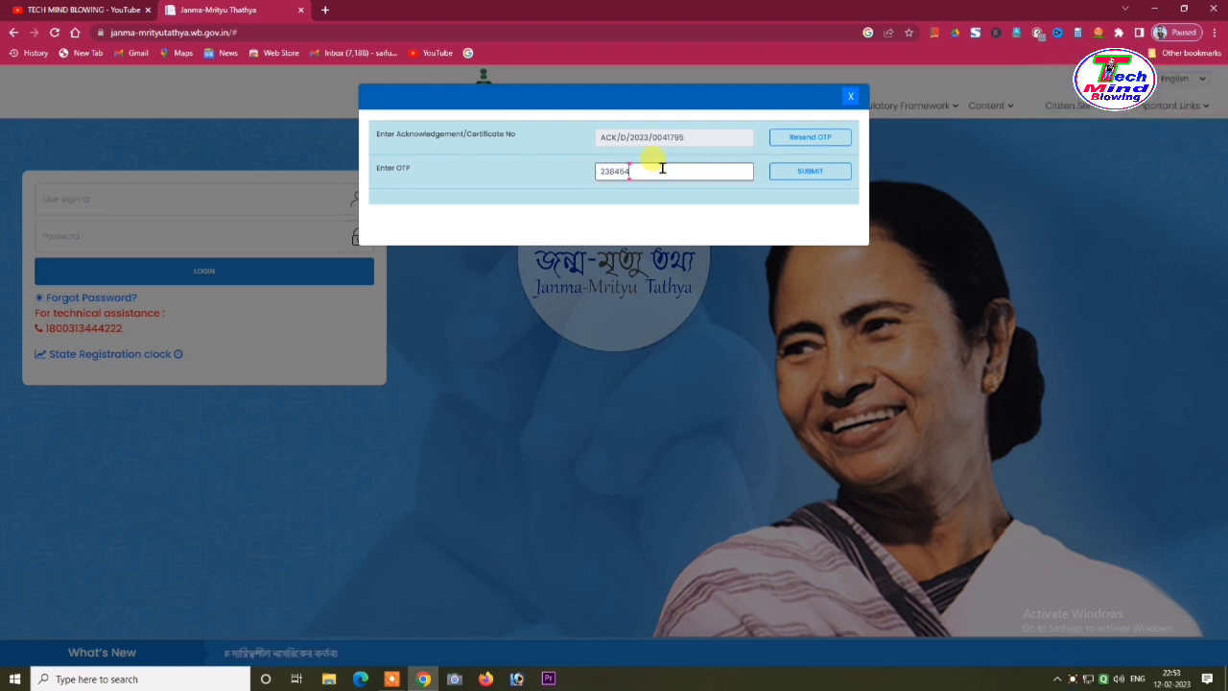
left_click(815, 175)
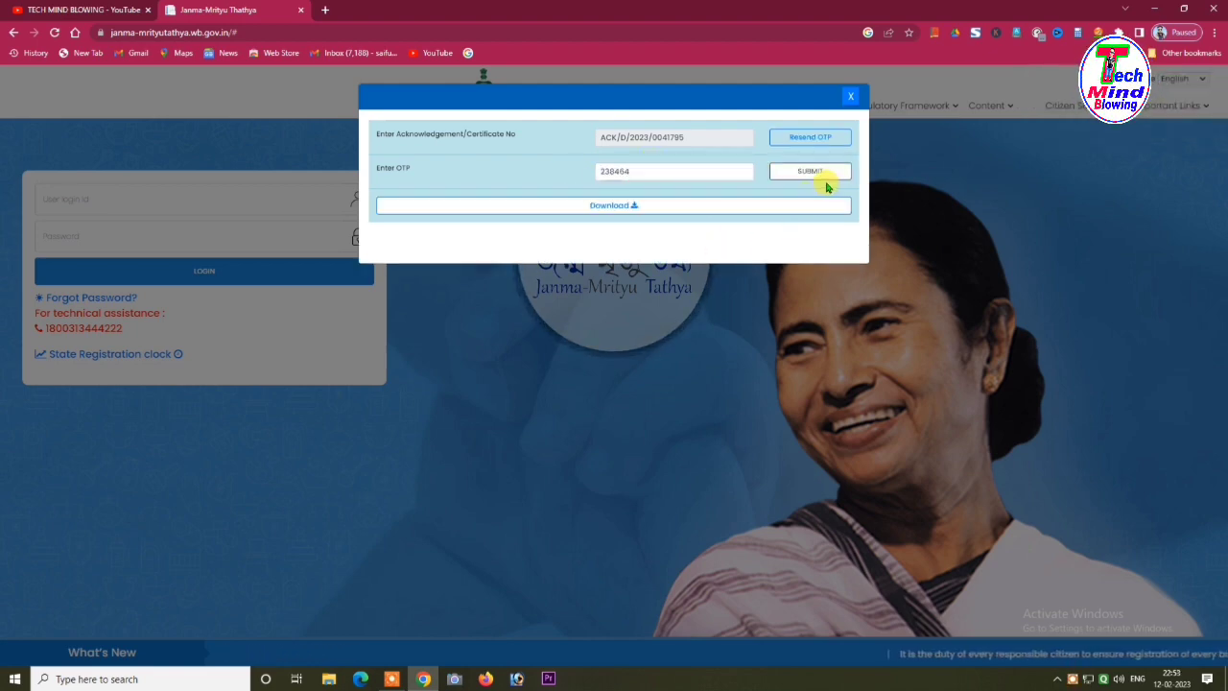
left_click(619, 208)
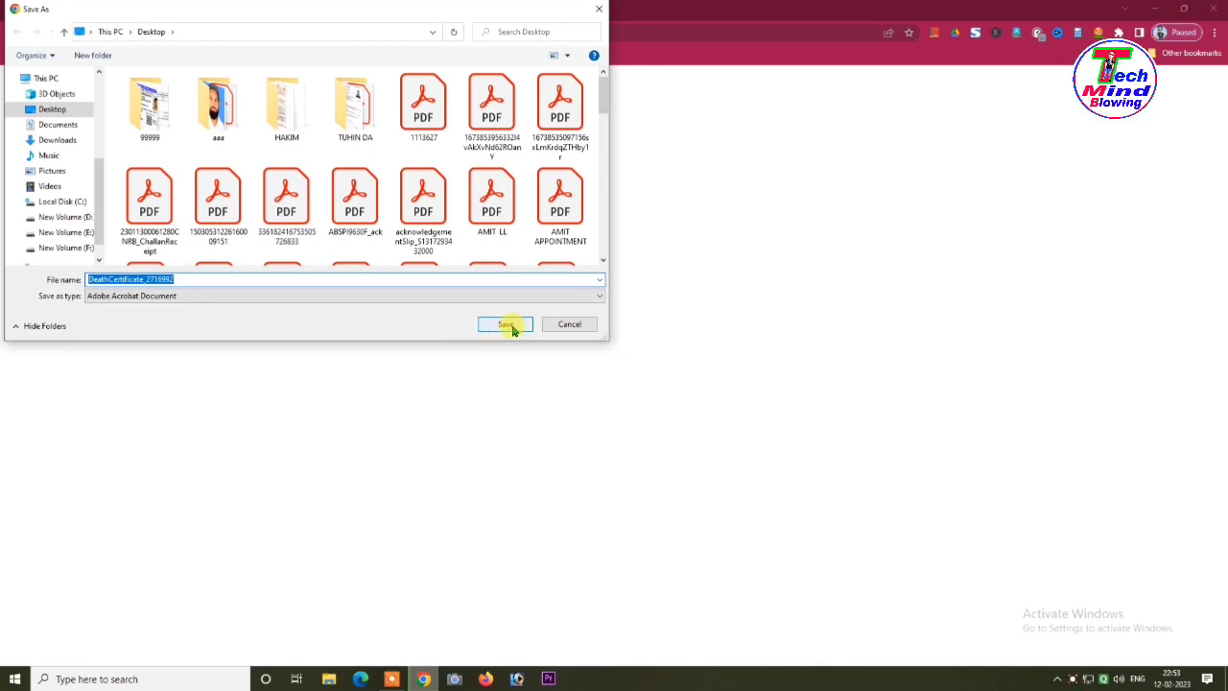
left_click(508, 326)
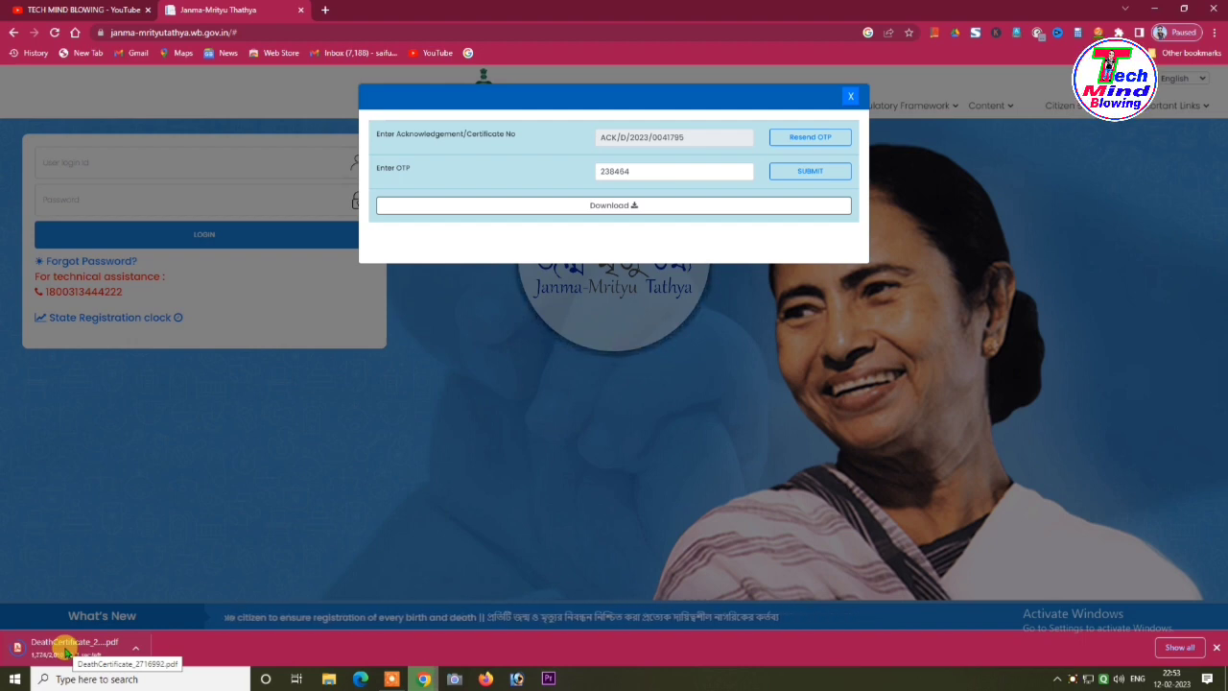
left_click(61, 652)
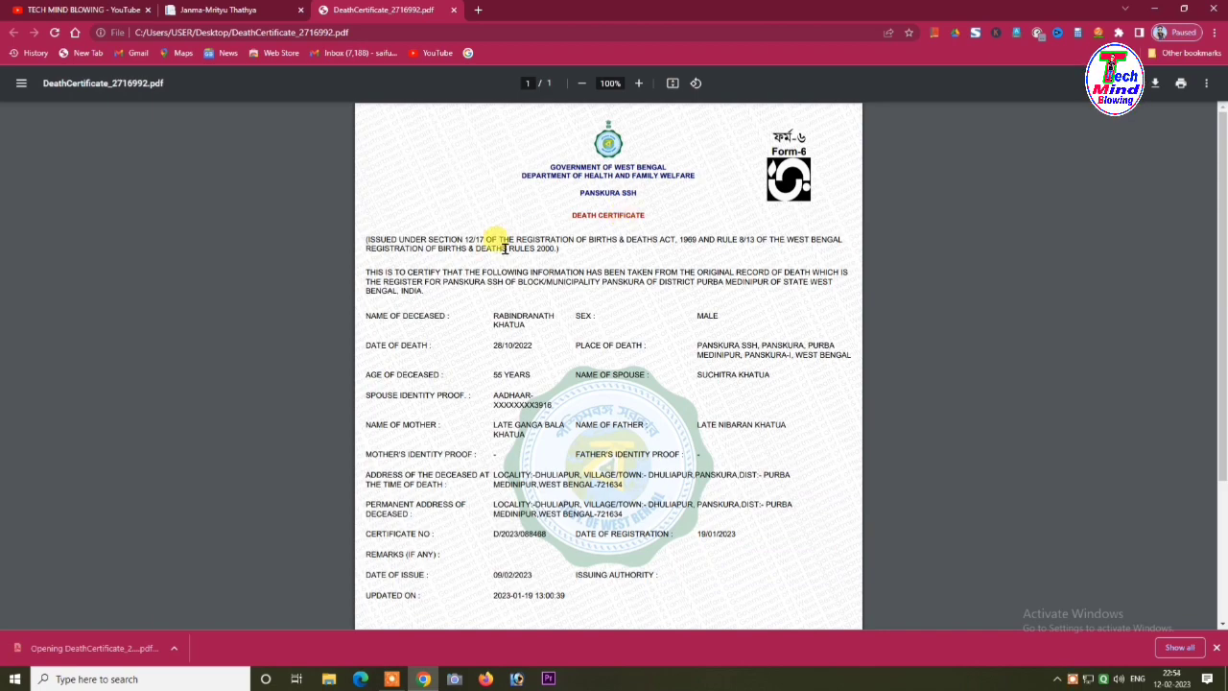
scroll(641, 297, "down", 2)
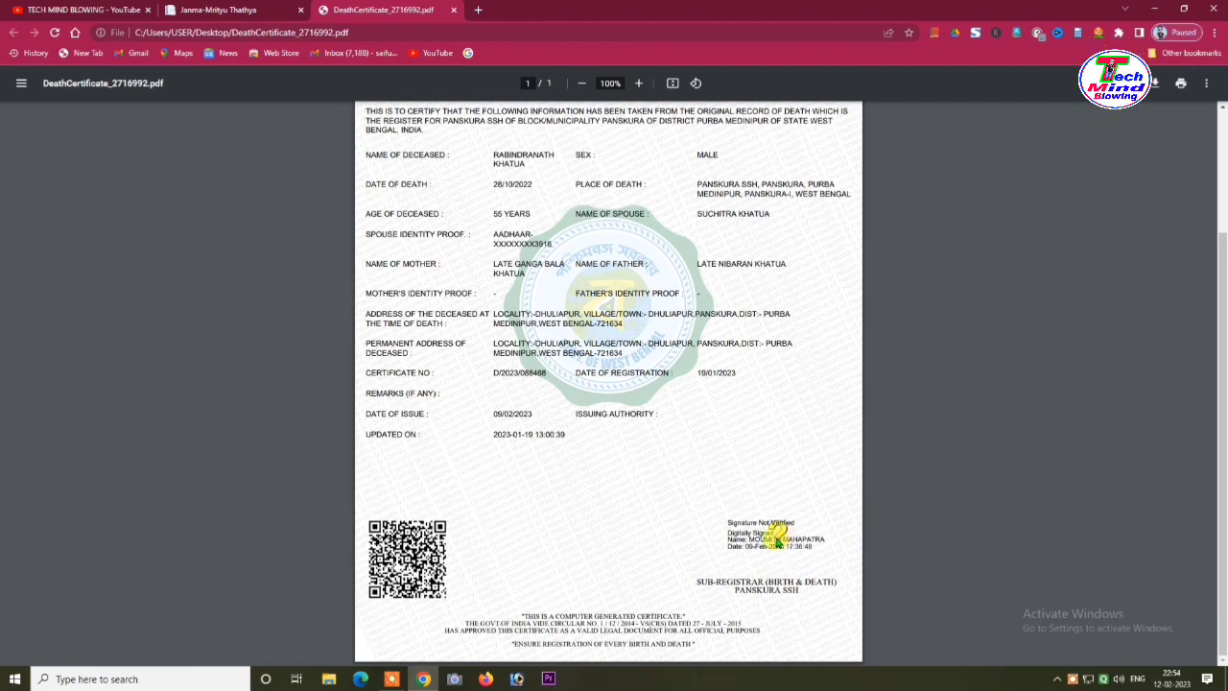
key("super+d")
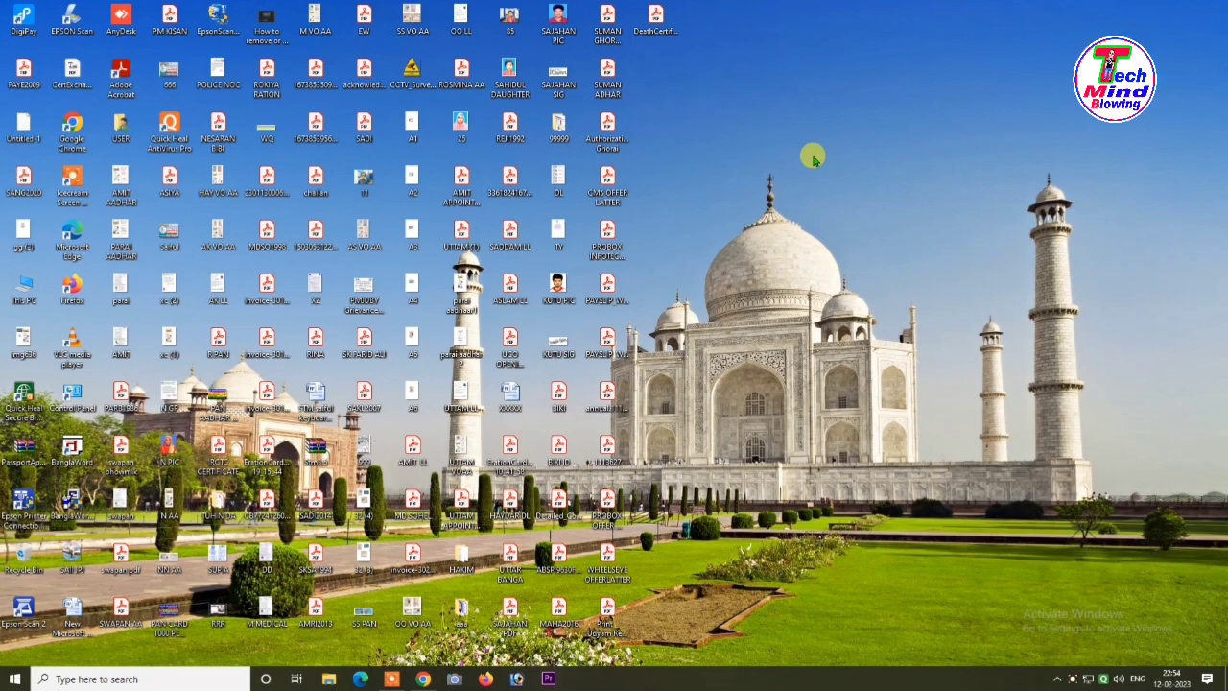
left_click(659, 19)
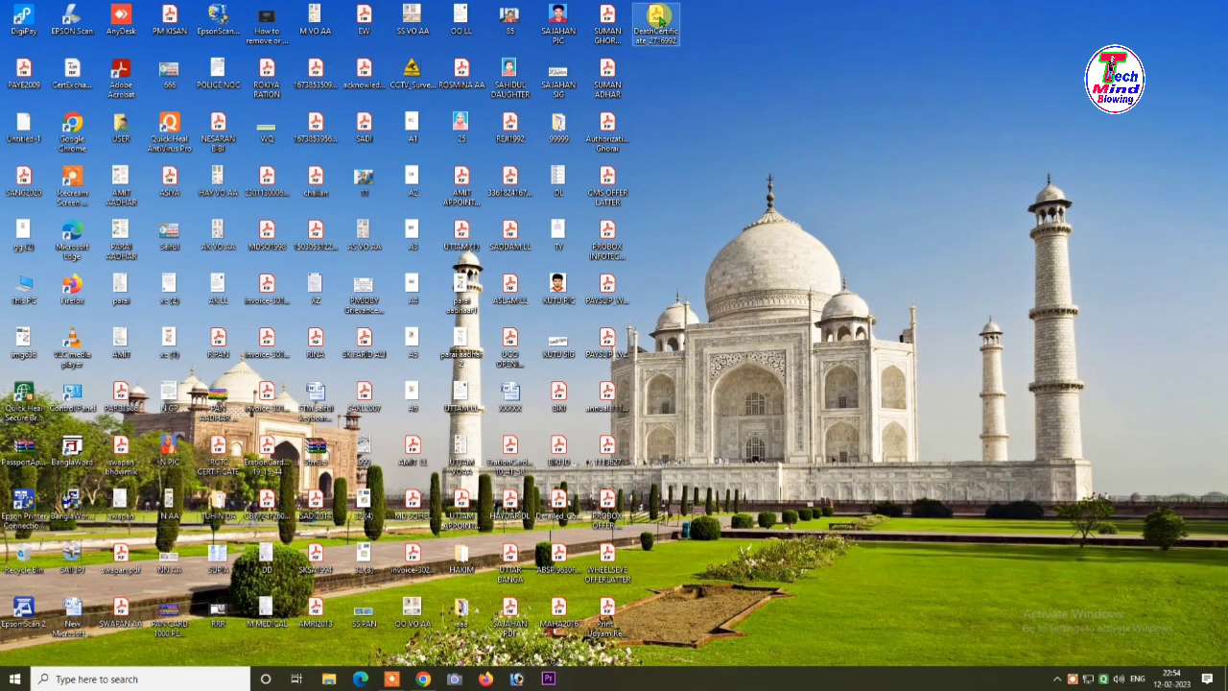
double_click(660, 20)
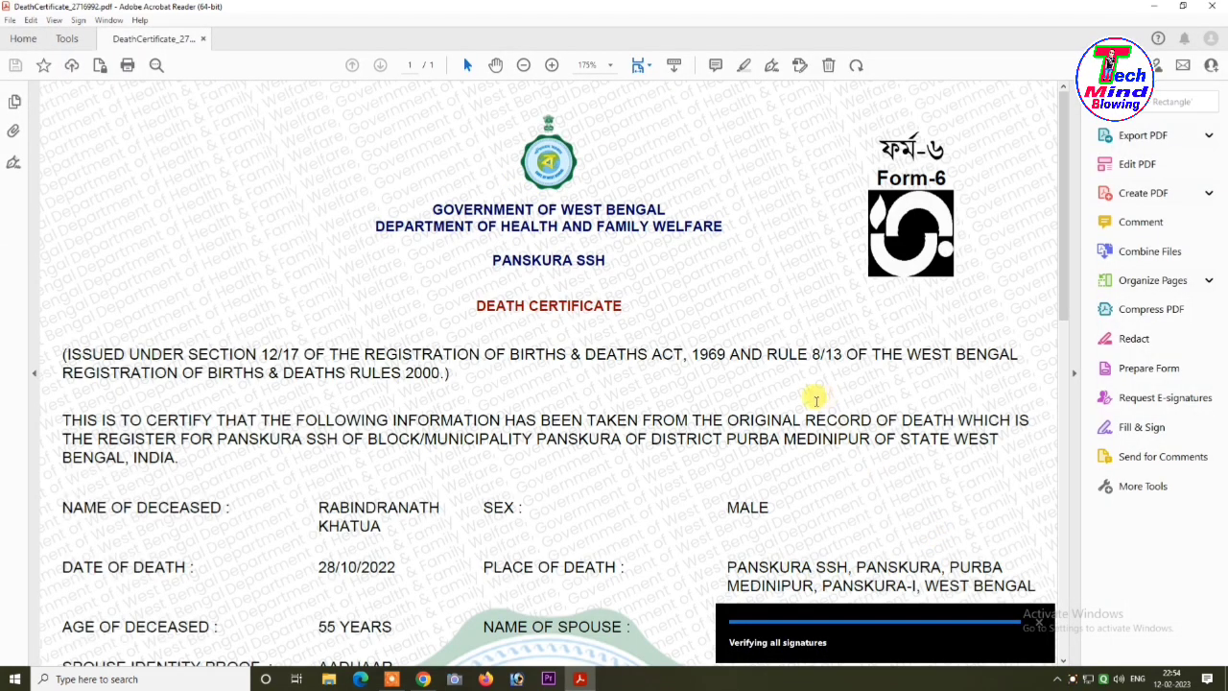
scroll(802, 397, "down", 10)
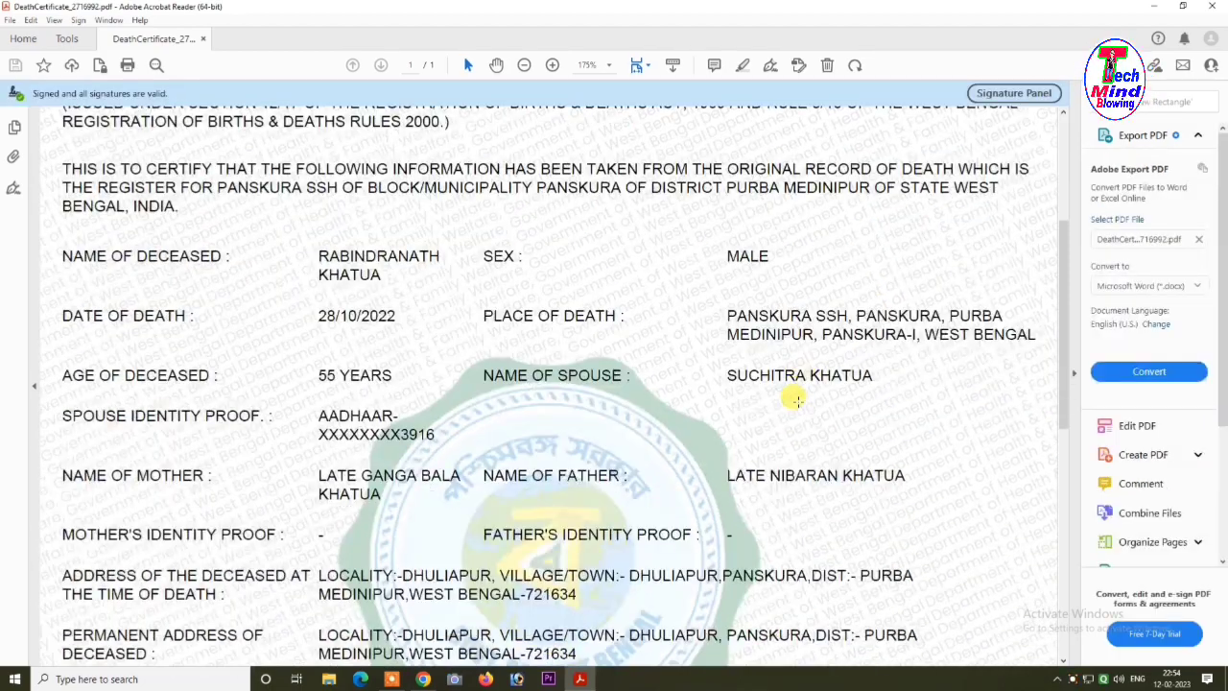
scroll(793, 397, "down", 4)
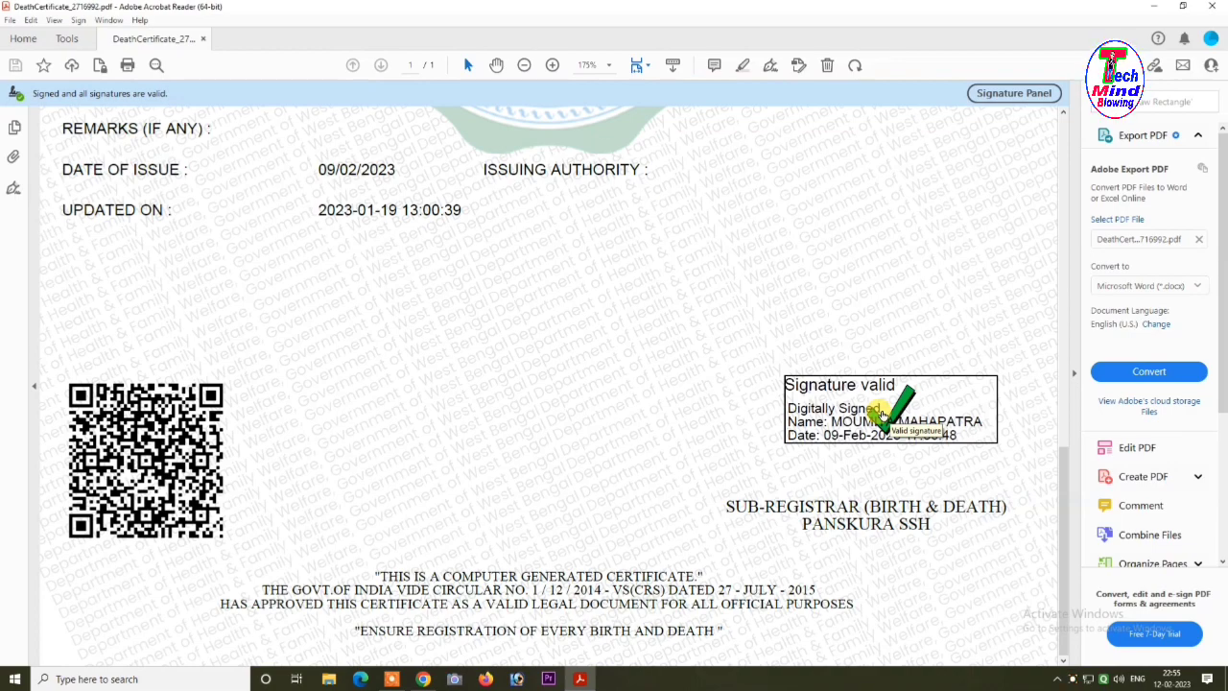
scroll(877, 410, "up", 1)
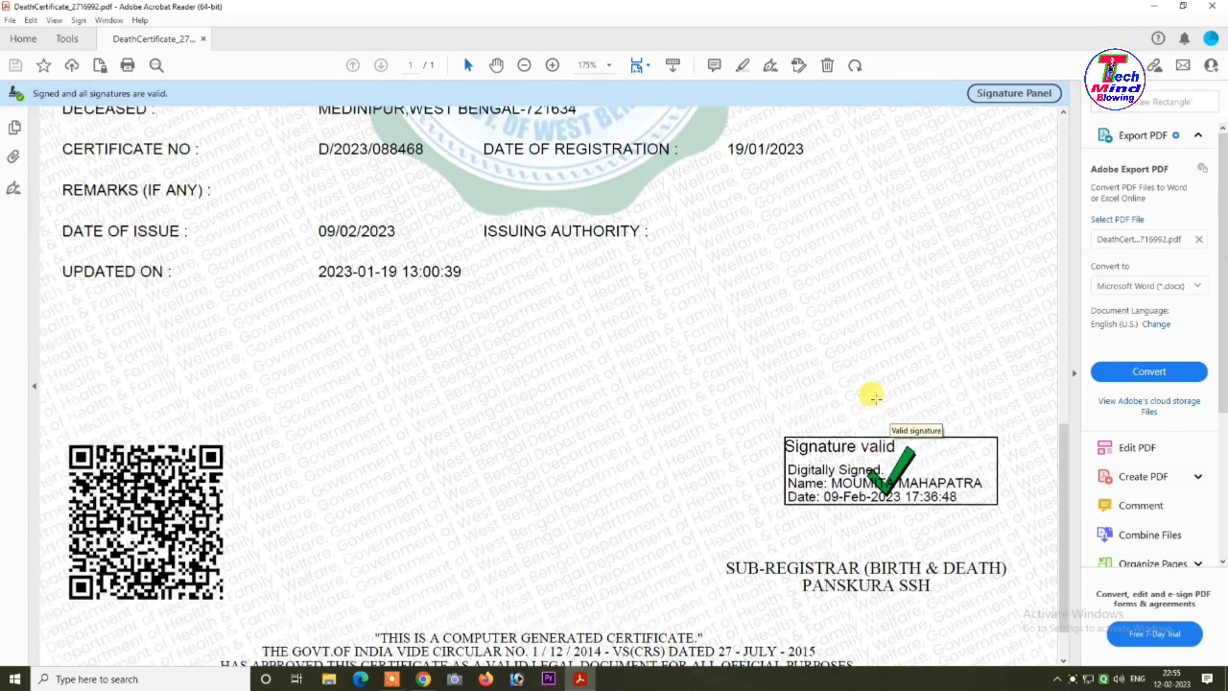
scroll(880, 420, "down", 1)
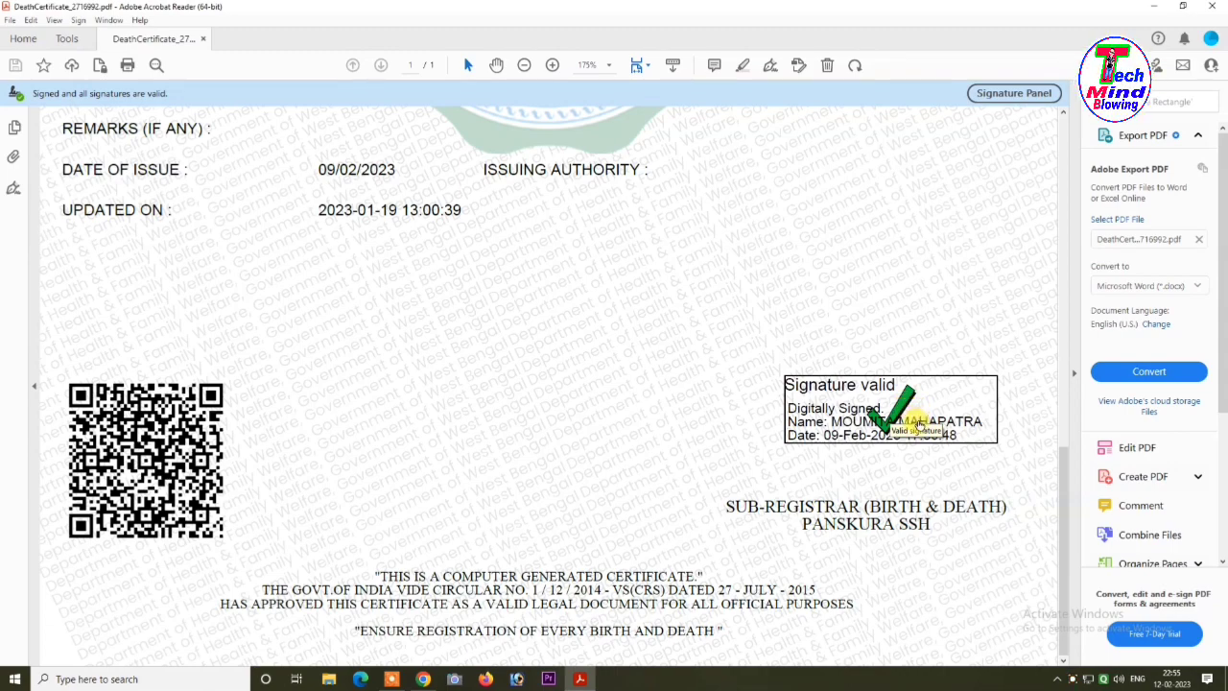
left_click(422, 680)
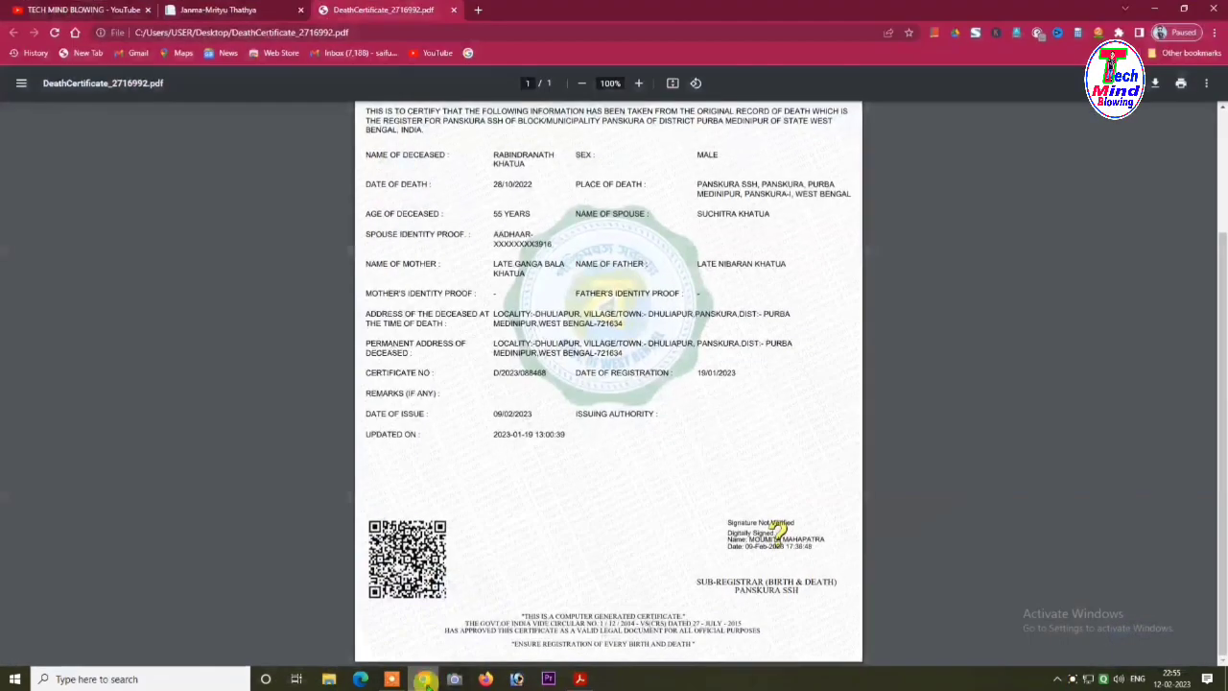
Switch back to the TECH MIND BLOWING YouTube tab and scroll its Videos page
left_click(96, 9)
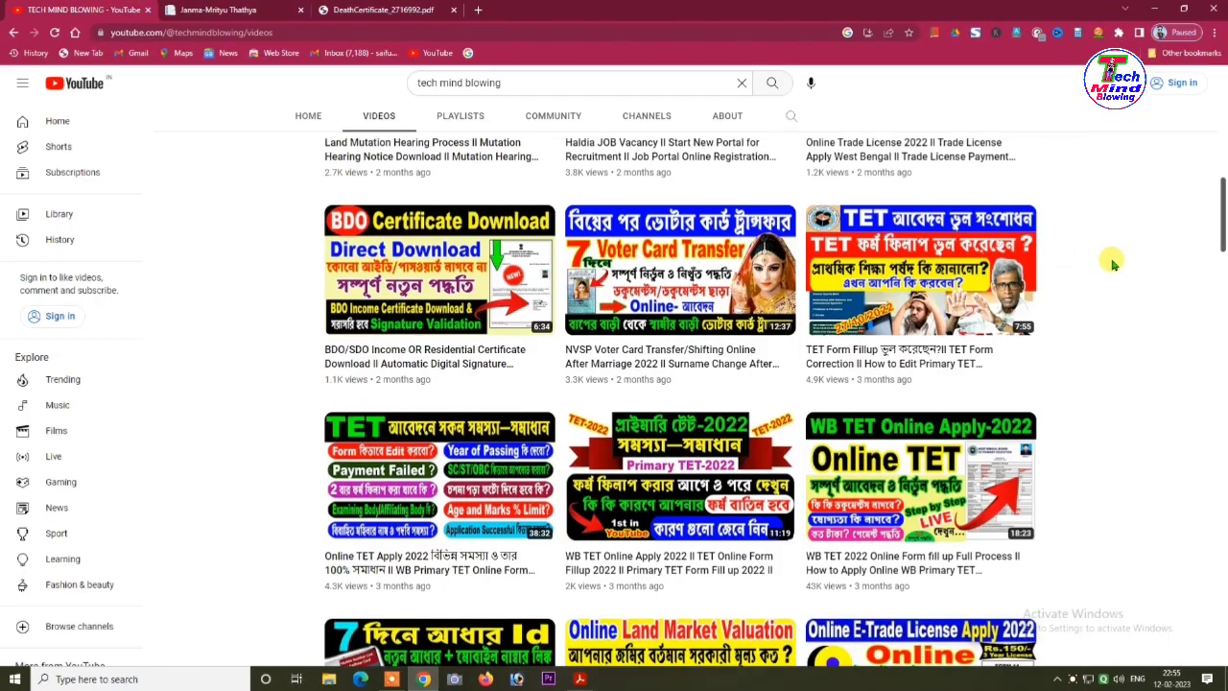
scroll(1107, 260, "up", 6)
scroll(1107, 321, "up", 3)
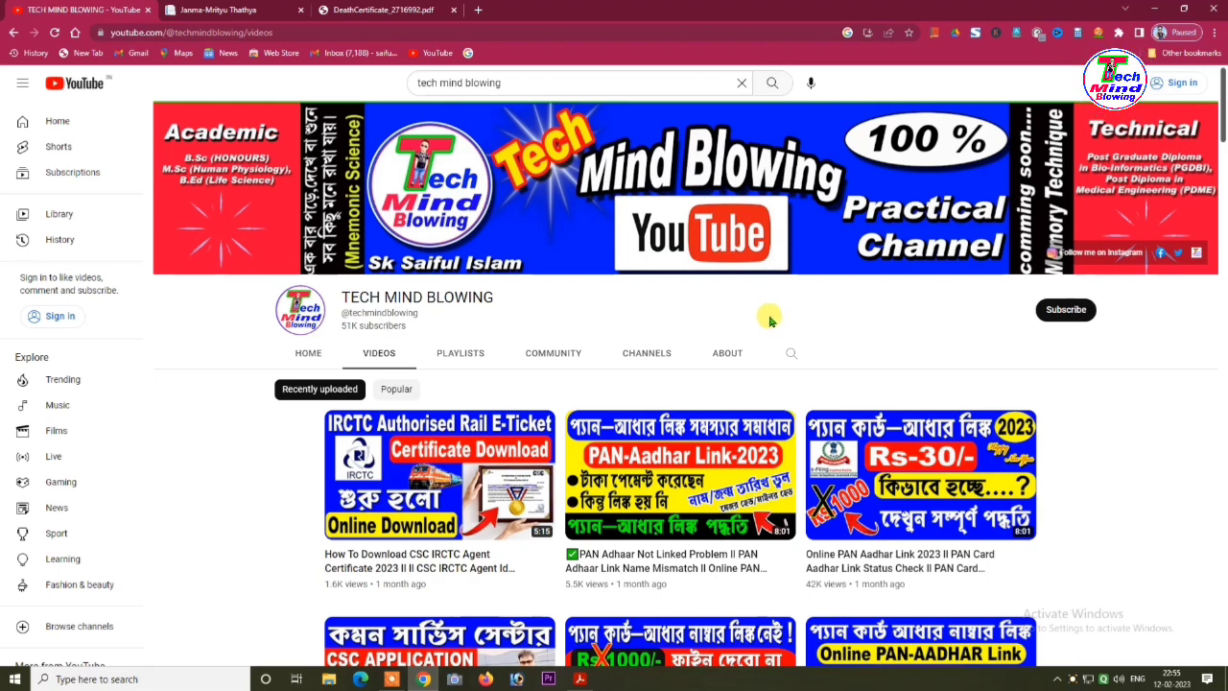
scroll(770, 322, "down", 3)
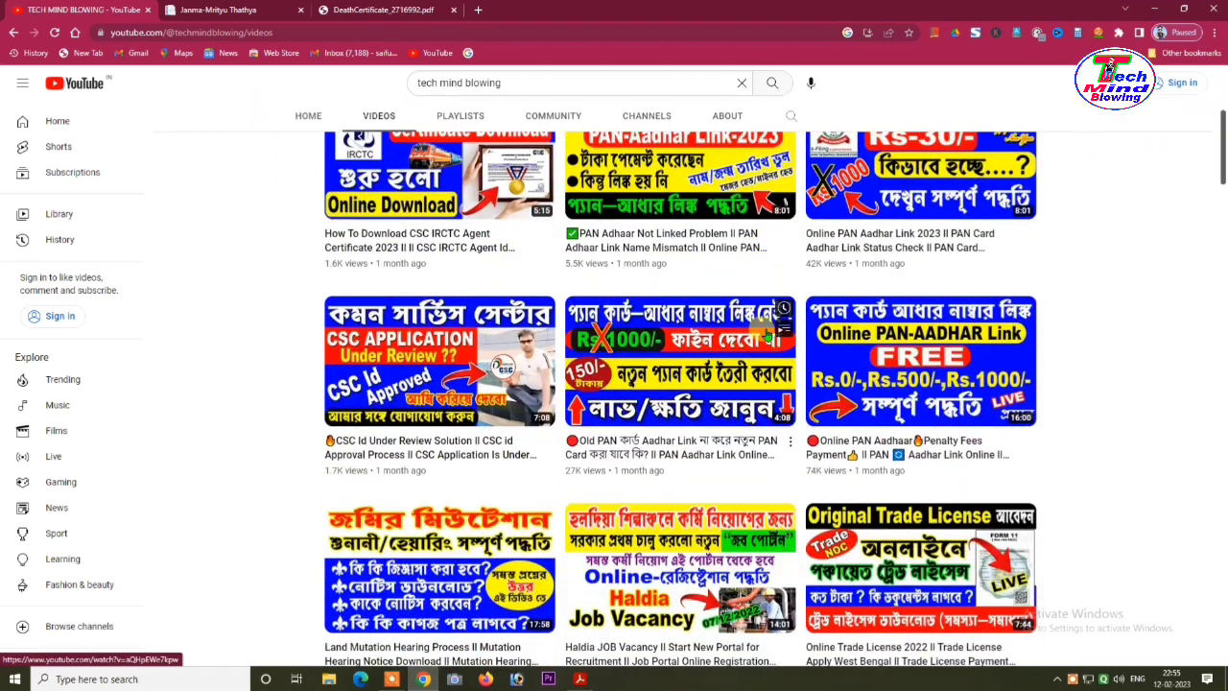